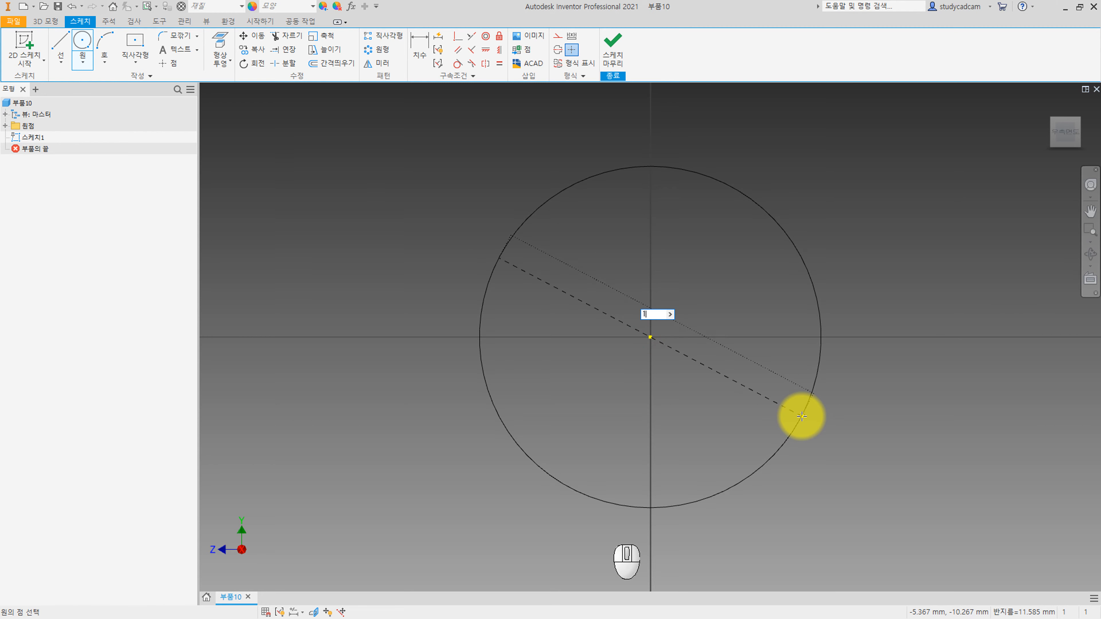
# - Complete the circle centred on the origin with a 100 mm diameter and finish the sketch
pyautogui.write('00')
pyautogui.press('Return')
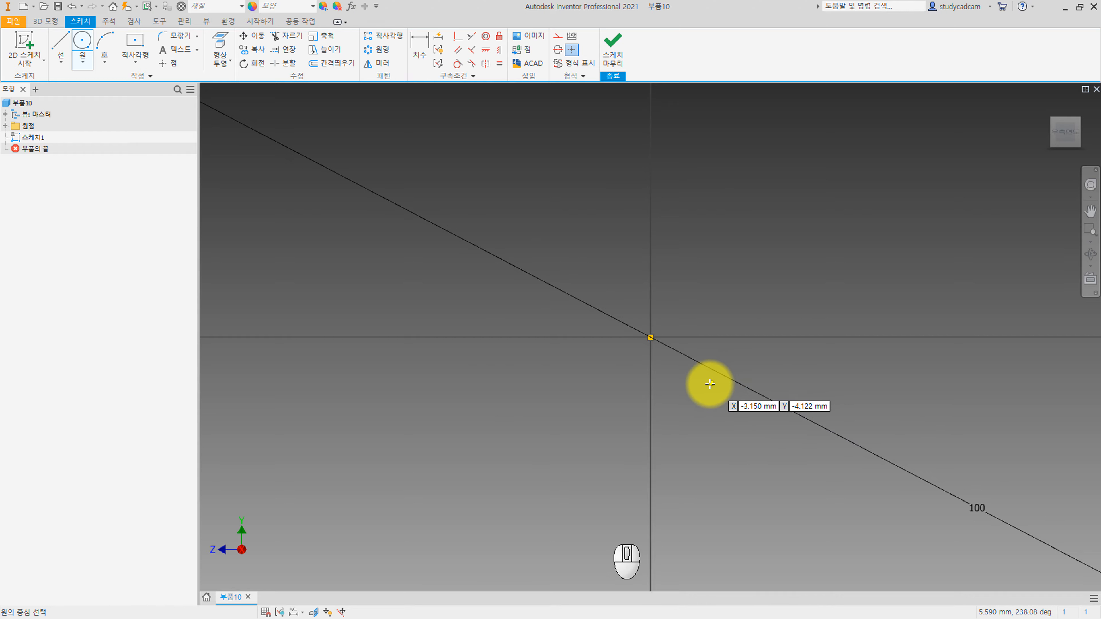
pyautogui.scroll(8, 689, 385)
pyautogui.press('Escape')
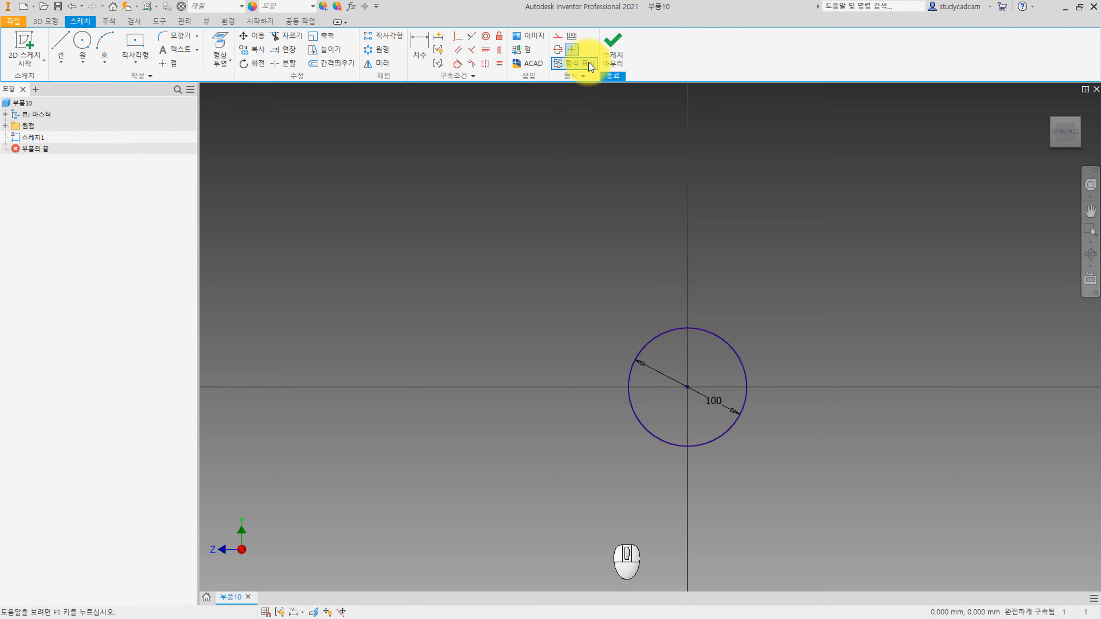
pyautogui.click(619, 55)
# - Extrude the circle 100 mm in the flipped direction to form a solid cylinder
pyautogui.click(60, 45)
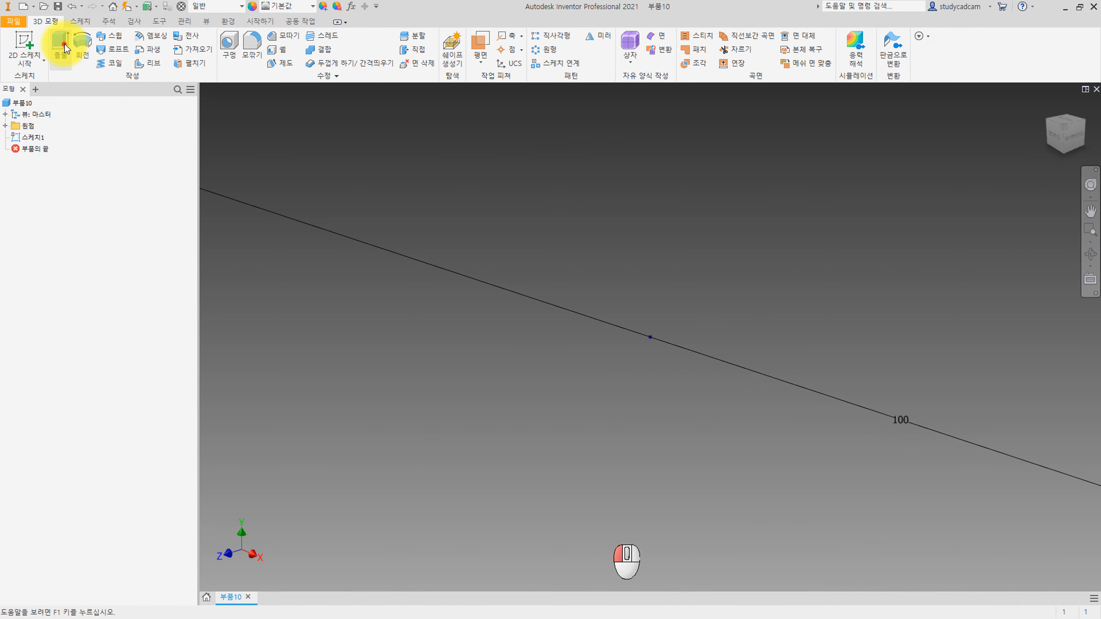
pyautogui.click(335, 209)
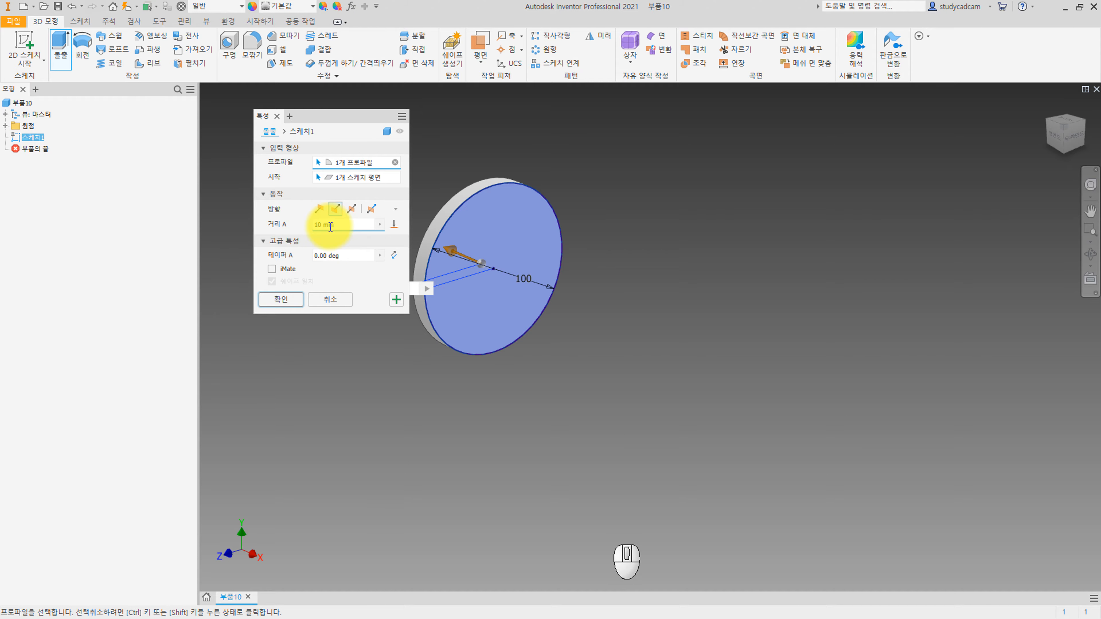
pyautogui.click(321, 224)
pyautogui.write('100')
pyautogui.press('Return')
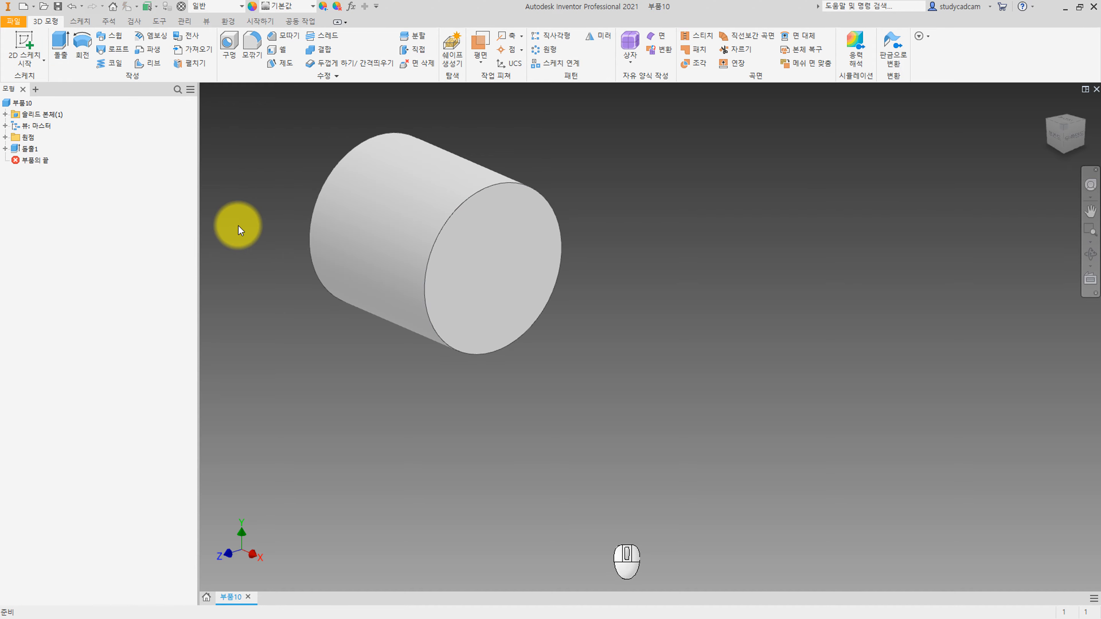
pyautogui.click(331, 271)
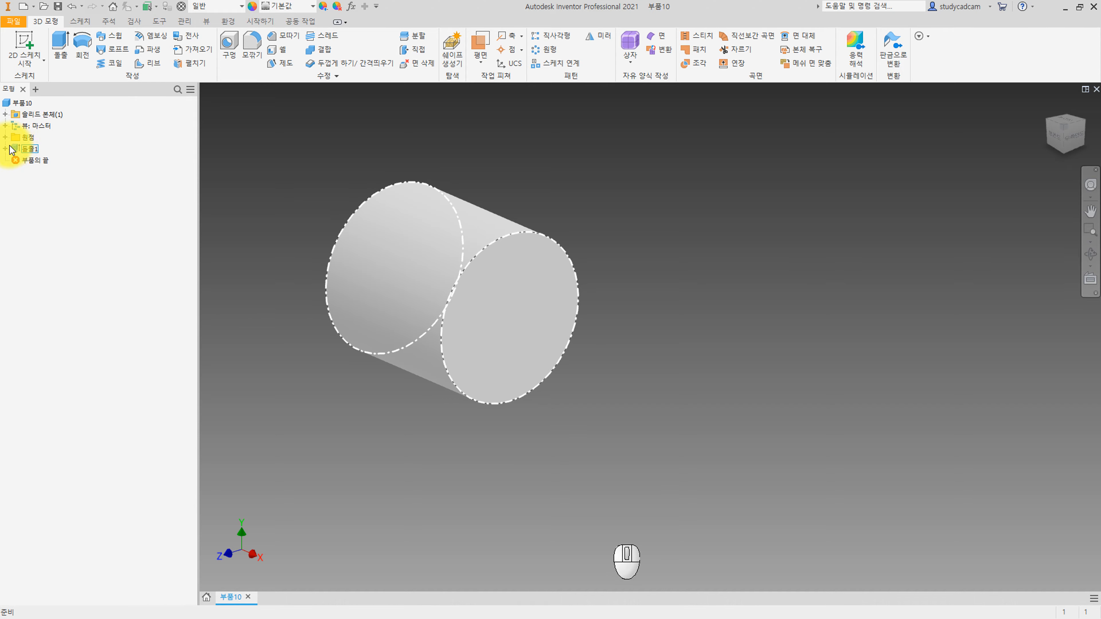
# - Create a work plane offset -22 mm from the origin's XY plane
pyautogui.click(5, 137)
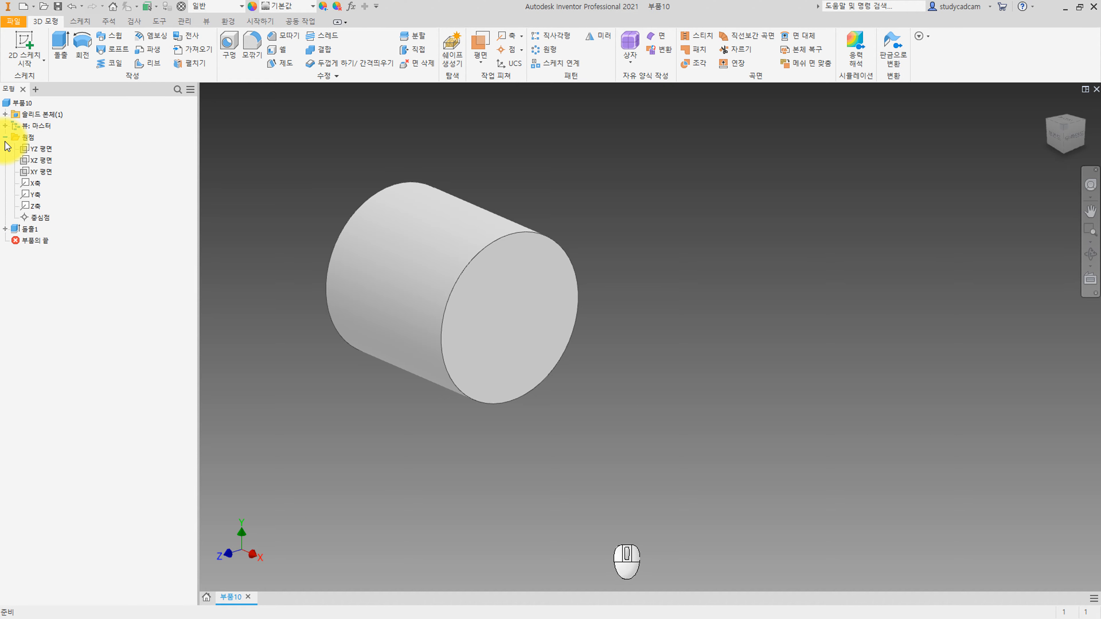
pyautogui.click(37, 173)
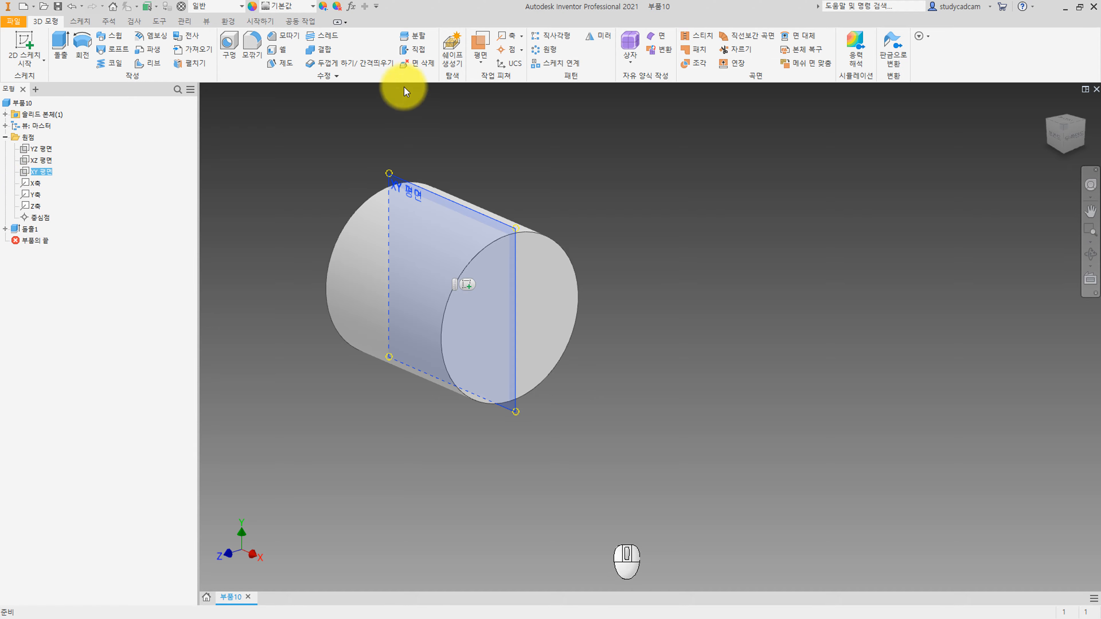
pyautogui.click(480, 61)
pyautogui.click(500, 104)
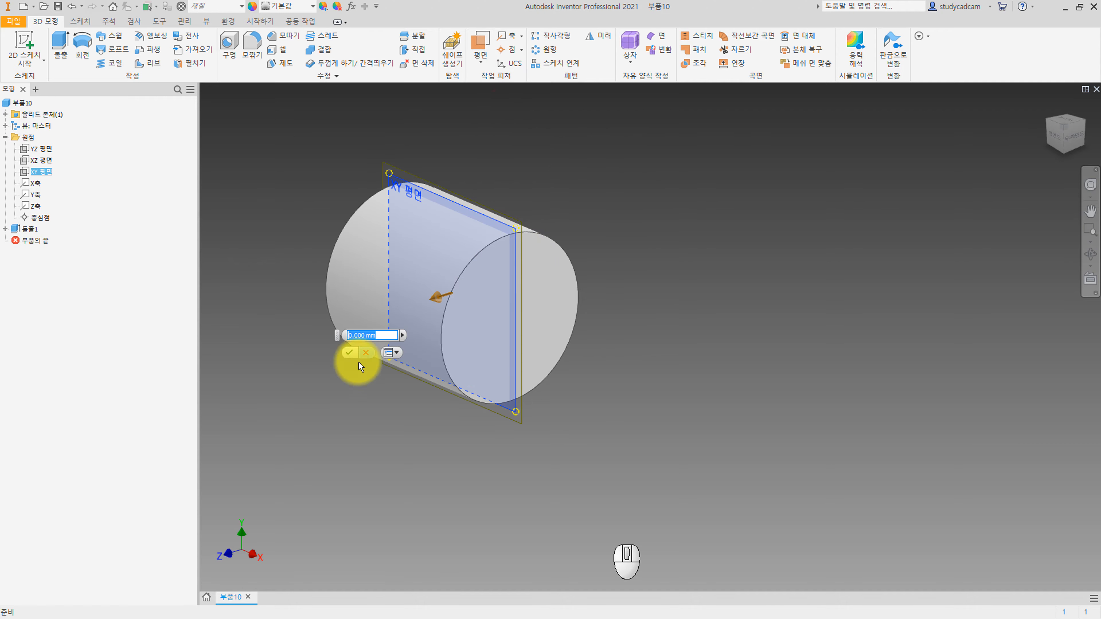
pyautogui.write('-22')
pyautogui.press('Return')
# - Start a sketch on the offset work plane and slice the graphics at the sketch plane
pyautogui.click(415, 170)
pyautogui.click(442, 195)
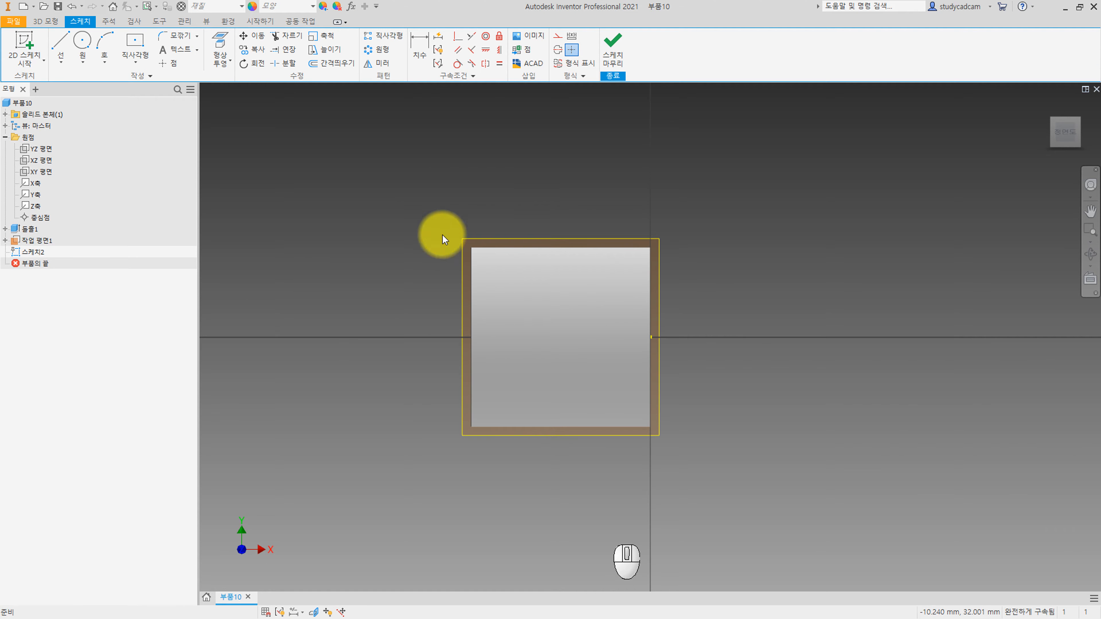
pyautogui.click(311, 611)
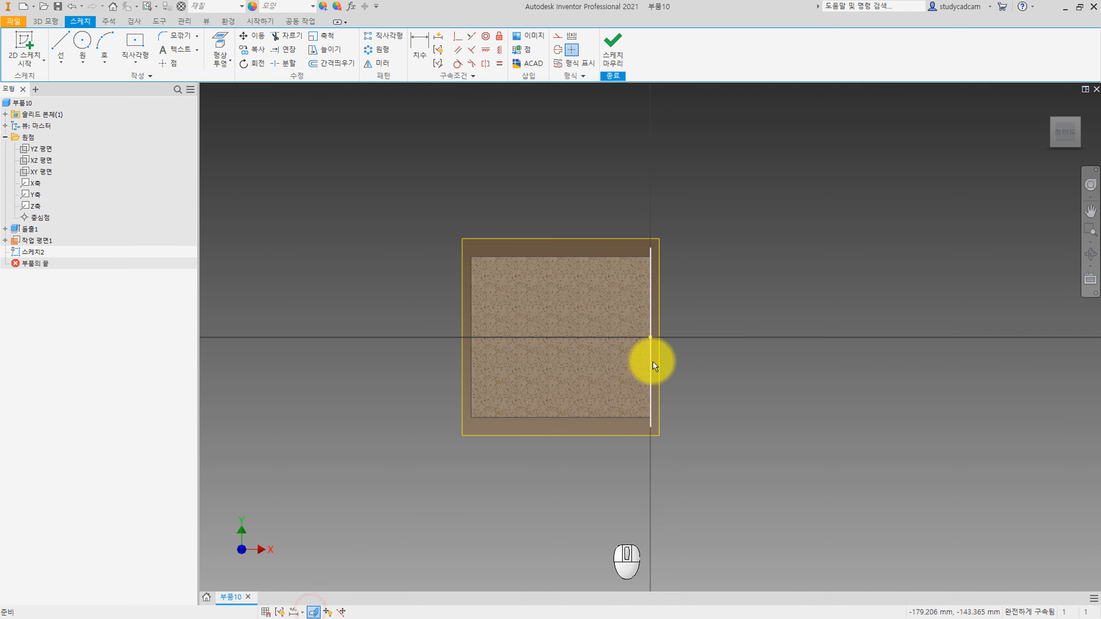
# - Sketch a two-point rectangle about 89 mm tall, overlapping the cylinder section and extending beyond its left end and lower edge
pyautogui.click(135, 63)
pyautogui.click(157, 84)
pyautogui.click(498, 299)
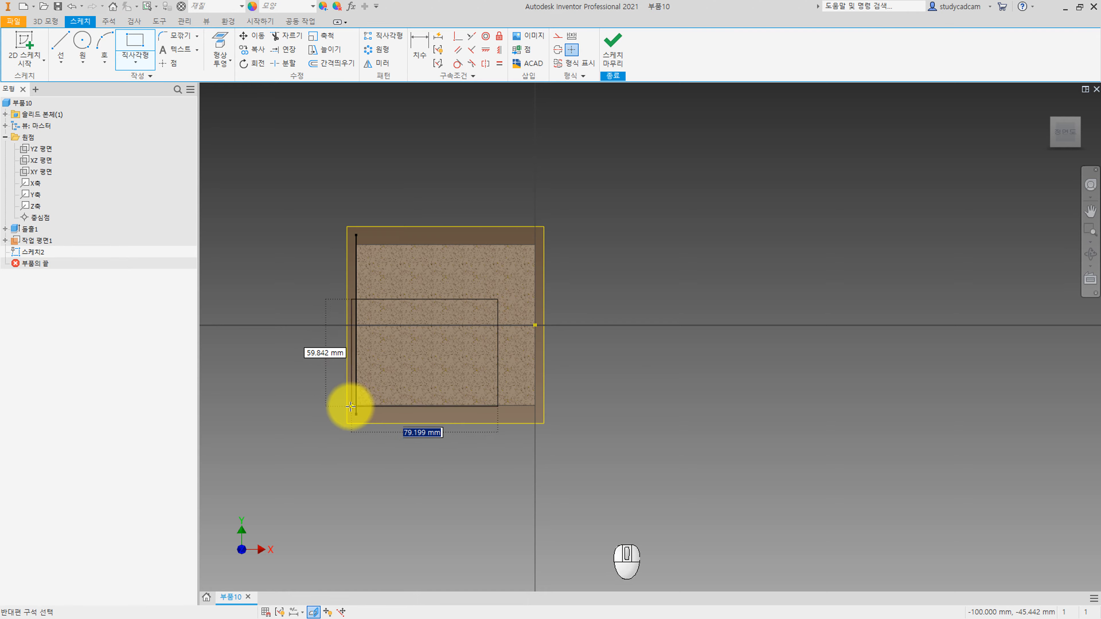
pyautogui.click(319, 432)
pyautogui.press('Escape')
pyautogui.moveTo(458, 361); pyautogui.dragTo(428, 376, button='middle')
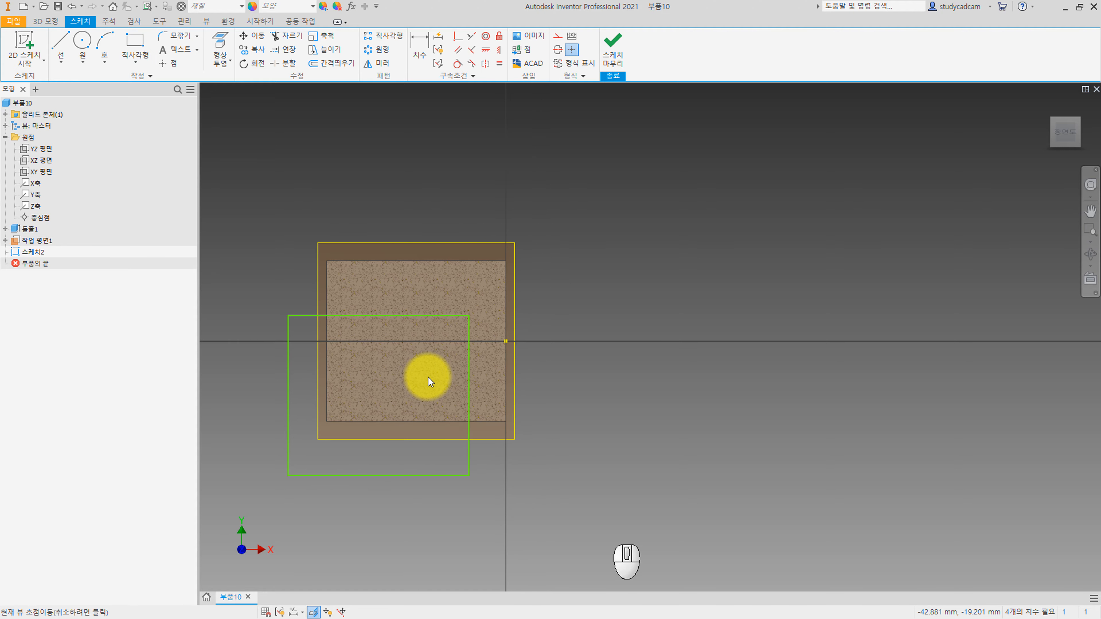
# - Dimension the rectangle's right side 25 mm from the cylinder's right end face
pyautogui.press('d')
pyautogui.click(469, 341)
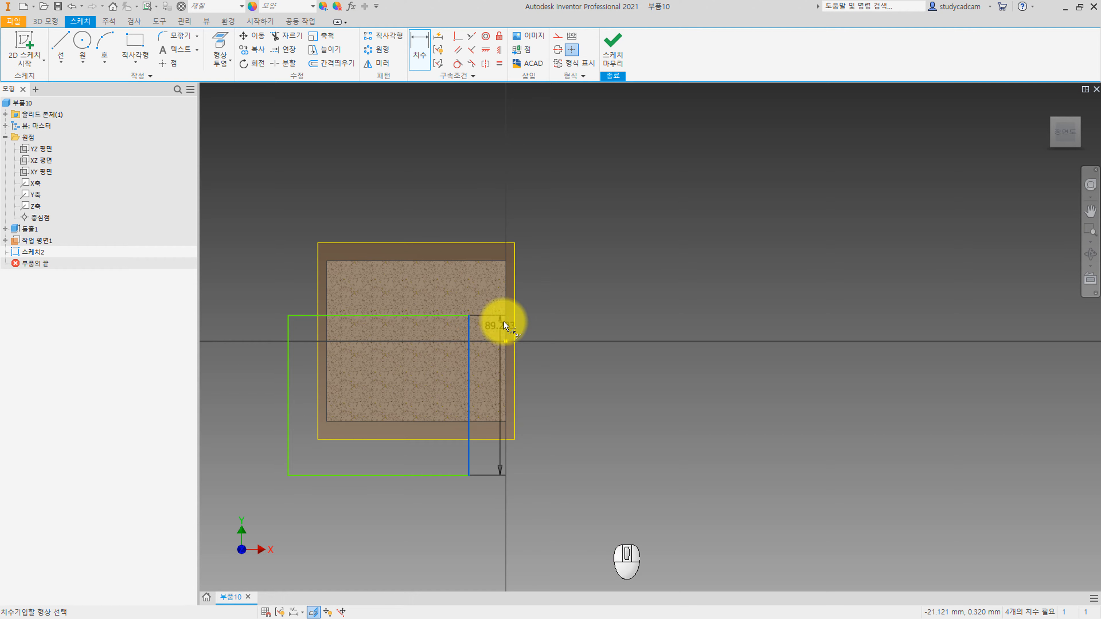
pyautogui.click(506, 300)
pyautogui.click(487, 197)
pyautogui.write('2')
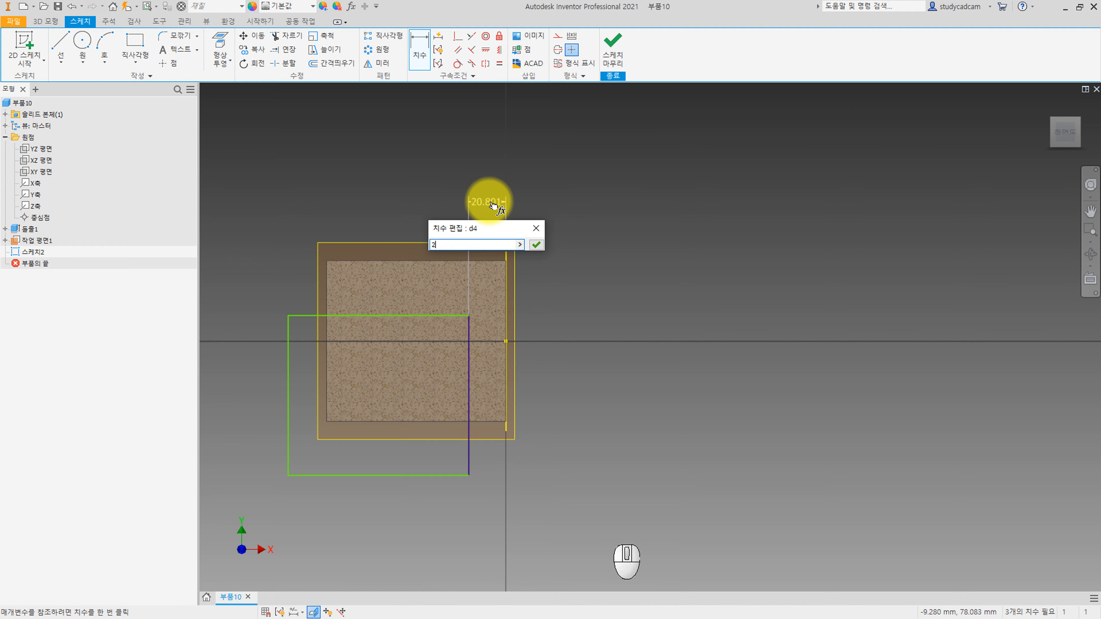
pyautogui.write('5')
pyautogui.press('Return')
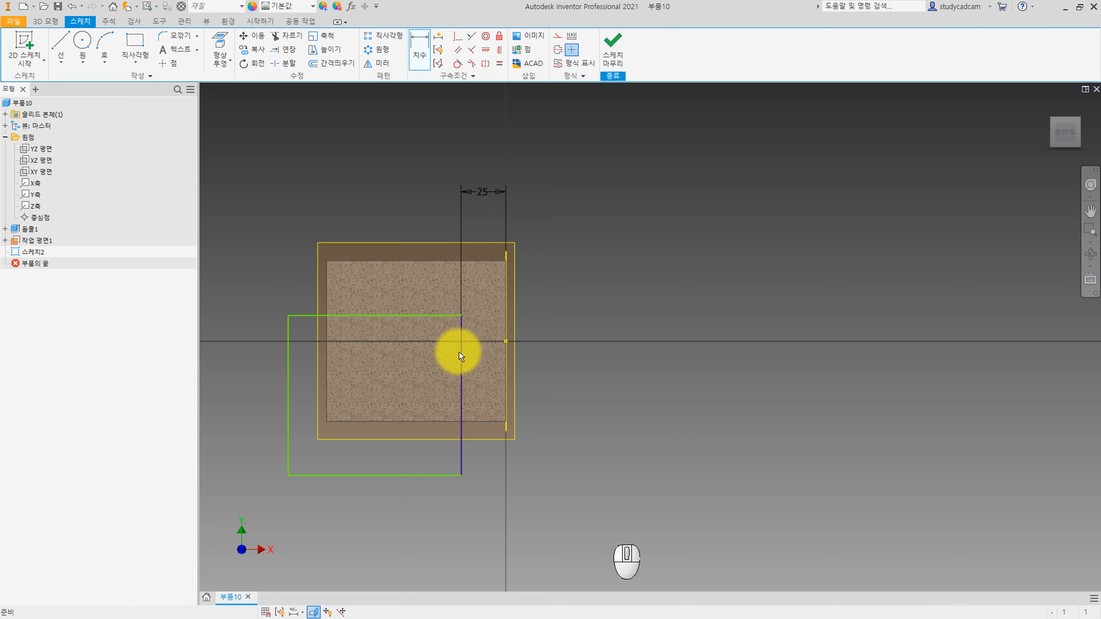
# - Dimension the rectangle's upper edge 22 mm above the origin and finish the sketch
pyautogui.click(504, 344)
pyautogui.click(439, 315)
pyautogui.click(609, 320)
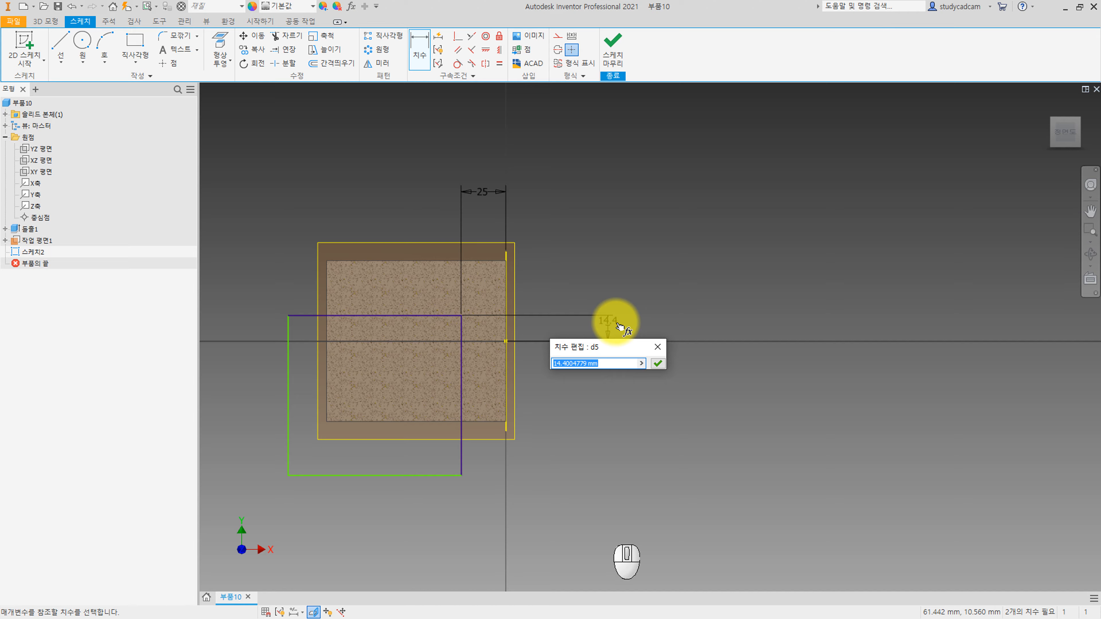
pyautogui.write('22')
pyautogui.press('Return')
pyautogui.press('Escape')
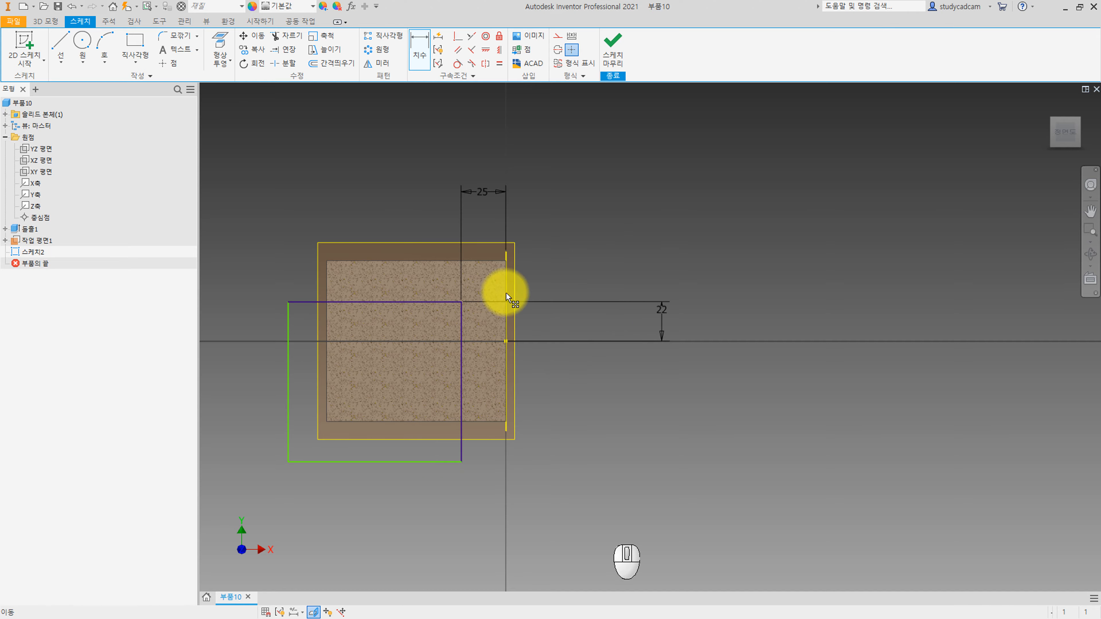
pyautogui.moveTo(370, 357); pyautogui.dragTo(431, 342, button='middle')
pyautogui.click(614, 42)
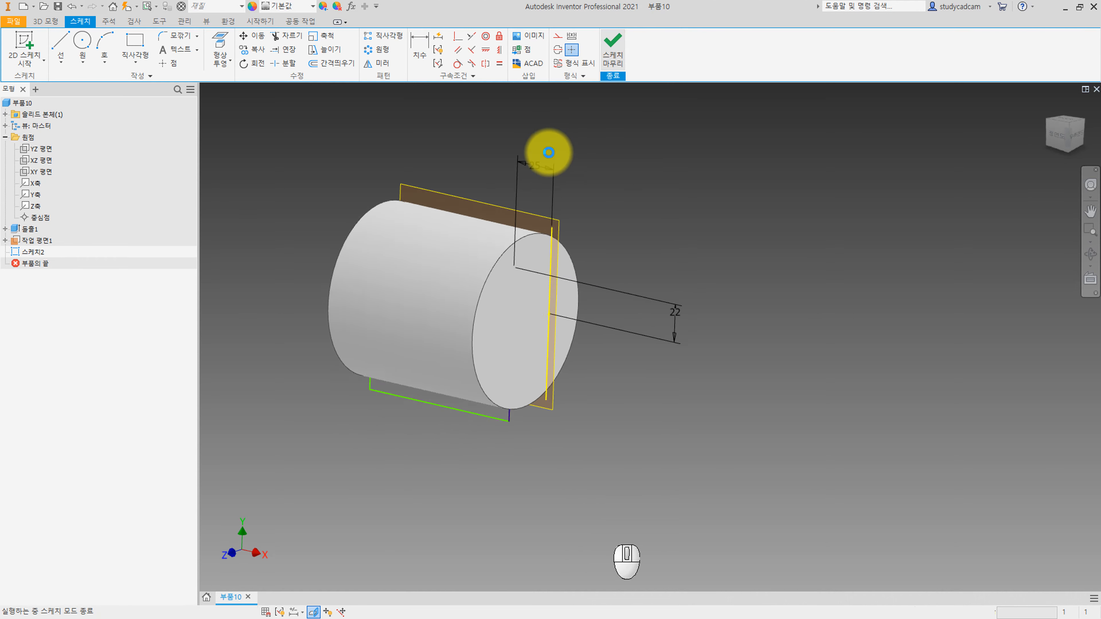
# - Extrude the rectangle as a cut through all in the default direction to remove that corner of the cylinder
pyautogui.click(60, 48)
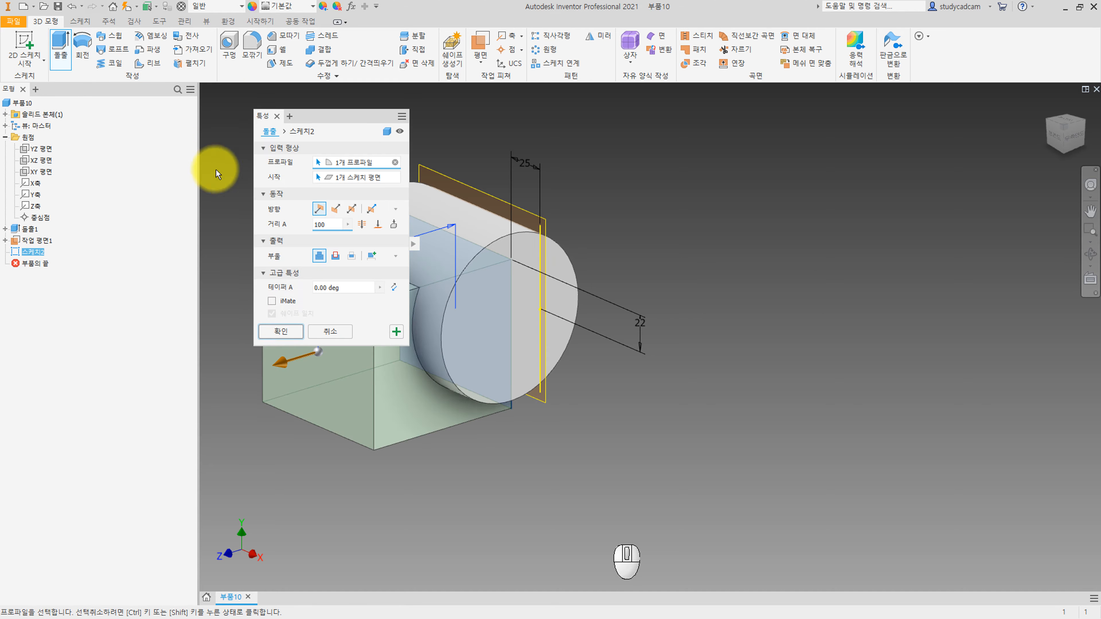
pyautogui.click(335, 209)
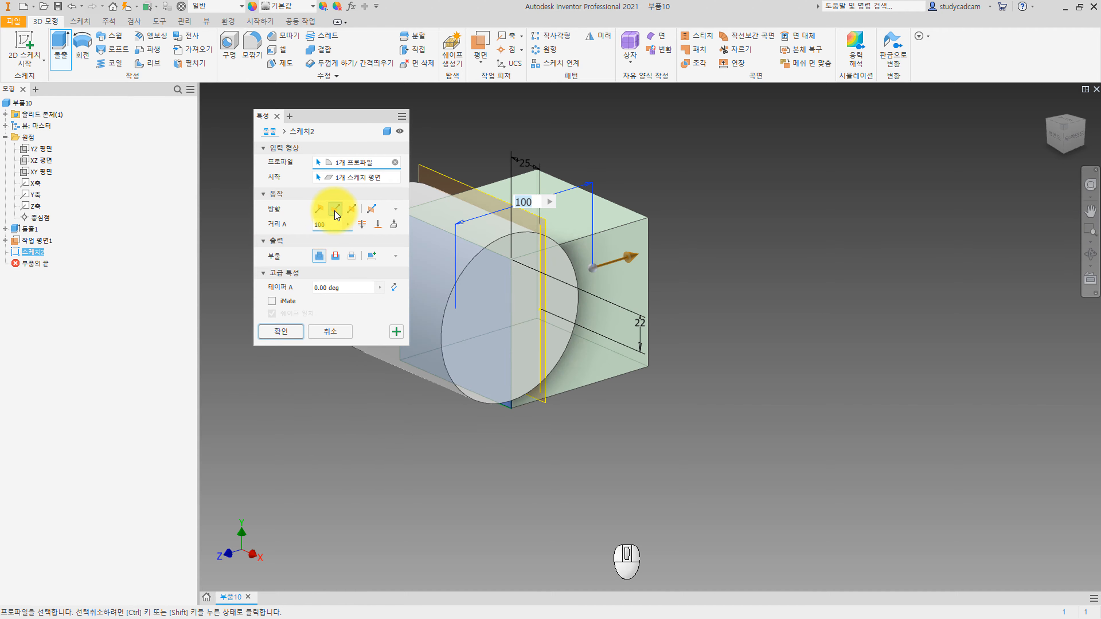
pyautogui.click(319, 208)
pyautogui.click(335, 255)
pyautogui.click(362, 224)
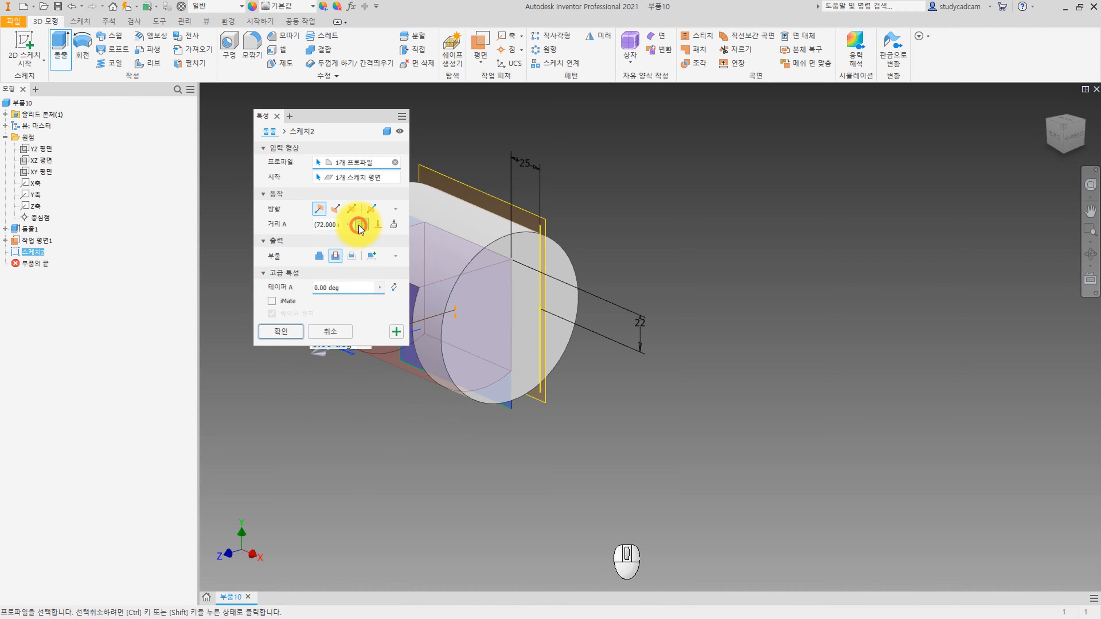
pyautogui.click(297, 331)
pyautogui.keyDown('shift'); pyautogui.moveTo(307, 328); pyautogui.dragTo(379, 316, button='middle'); pyautogui.keyUp('shift')
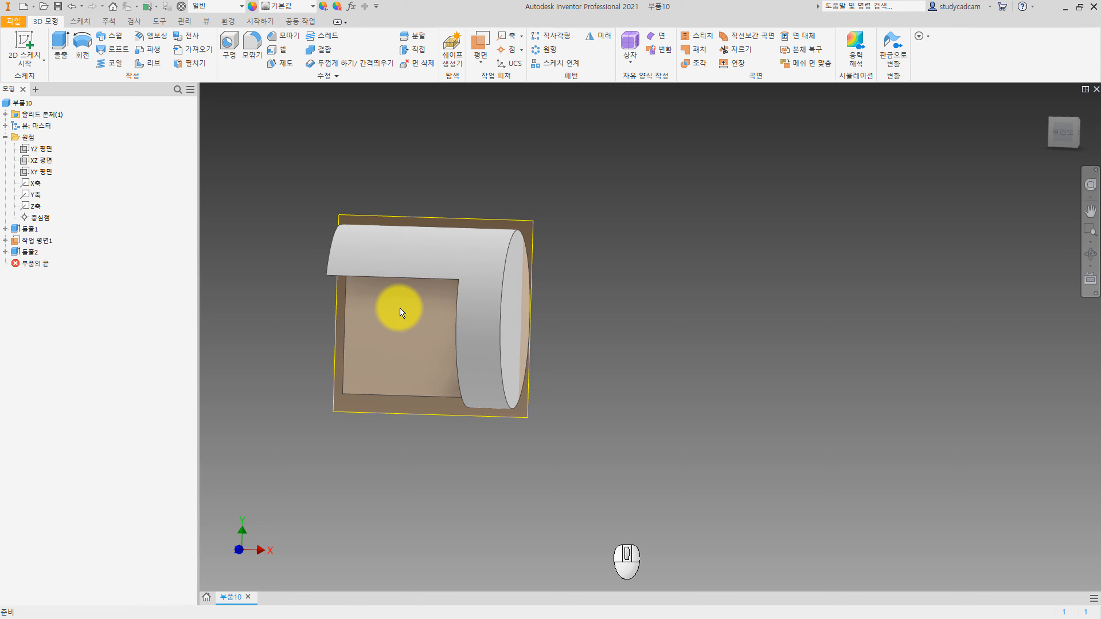
pyautogui.keyDown('shift'); pyautogui.moveTo(420, 309); pyautogui.dragTo(432, 305, button='middle'); pyautogui.keyUp('shift')
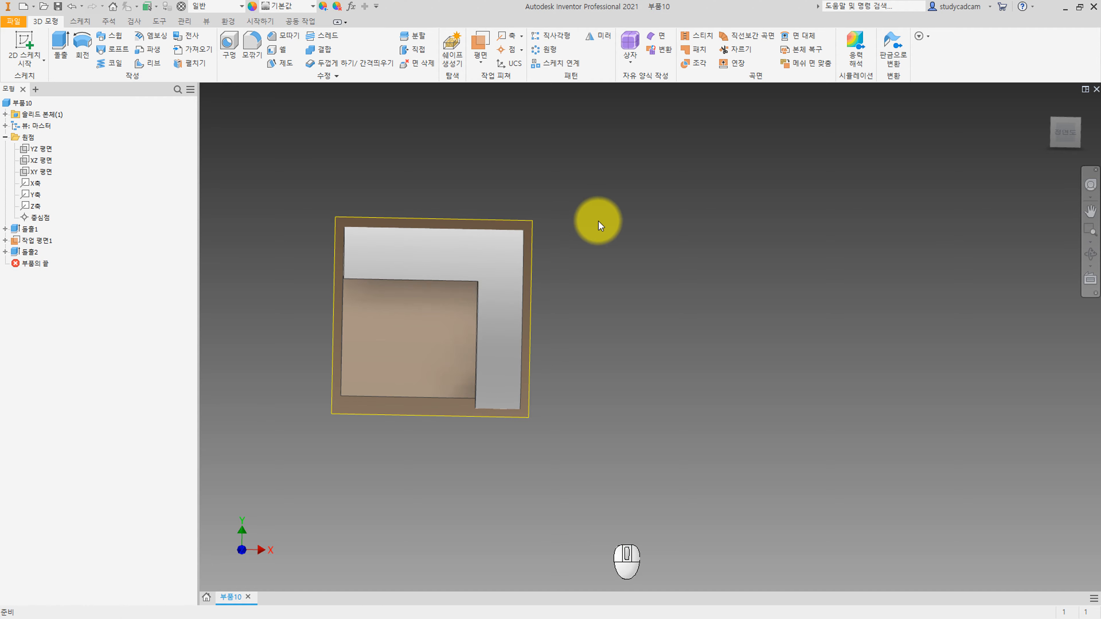
pyautogui.moveTo(598, 220); pyautogui.dragTo(607, 221, button='middle')
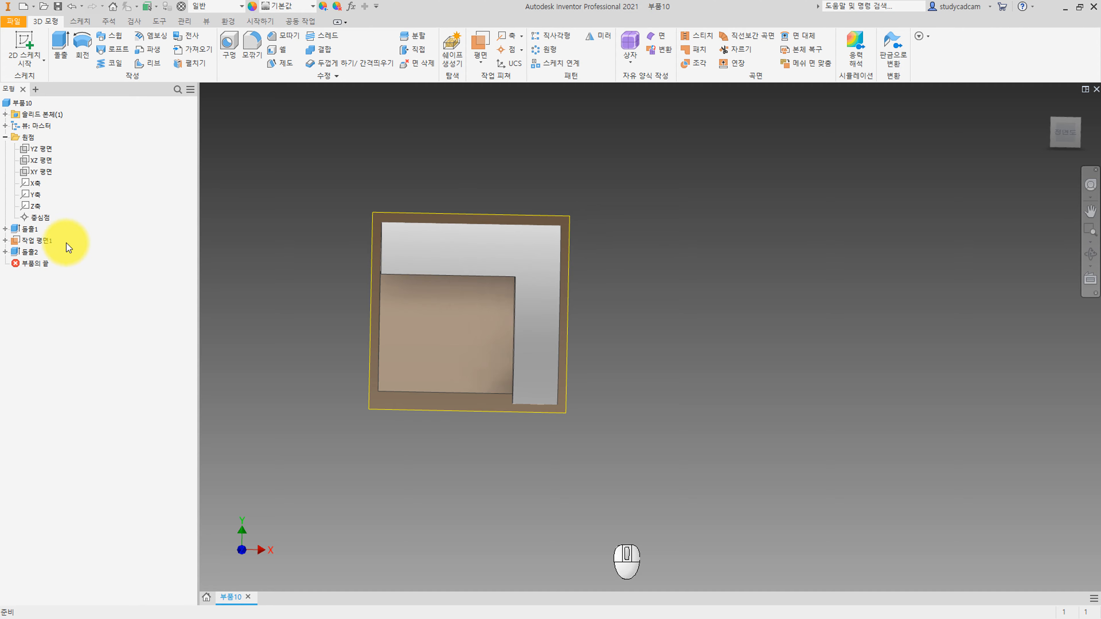
pyautogui.rightClick(36, 244)
pyautogui.click(70, 291)
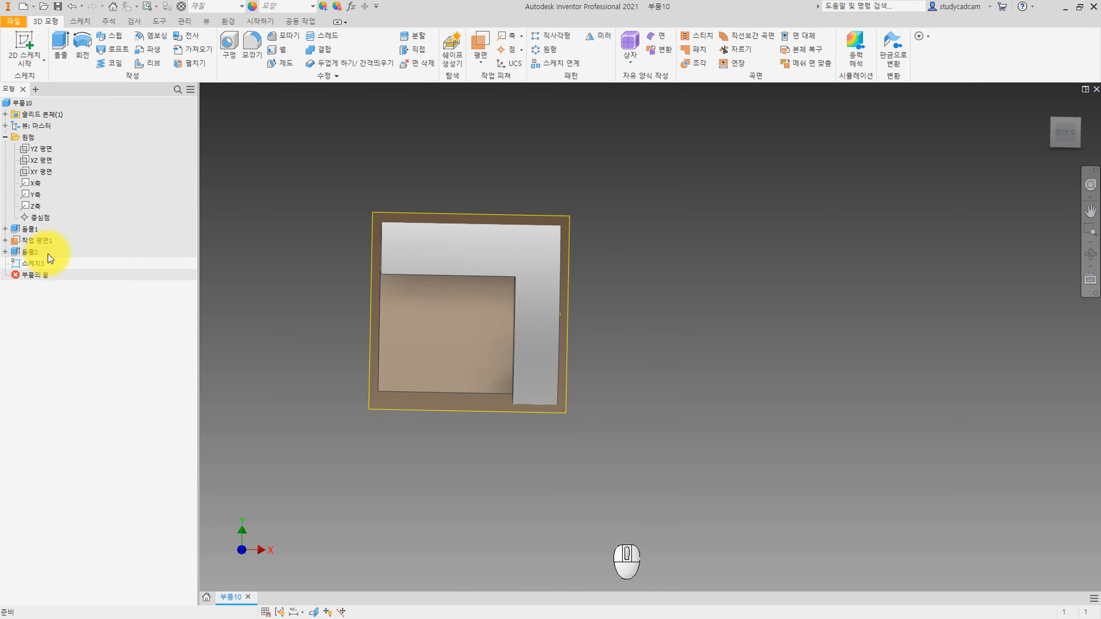
pyautogui.rightClick(33, 263)
pyautogui.click(77, 295)
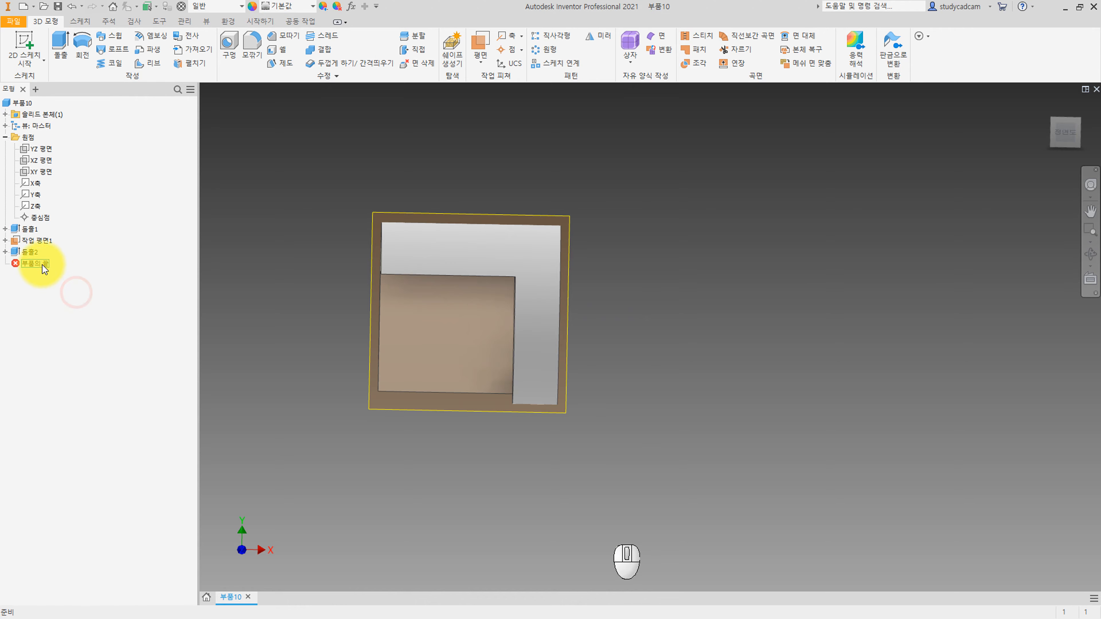
# - Hide the offset work plane and start a new sketch on the XY plane with the graphics sliced
pyautogui.rightClick(40, 245)
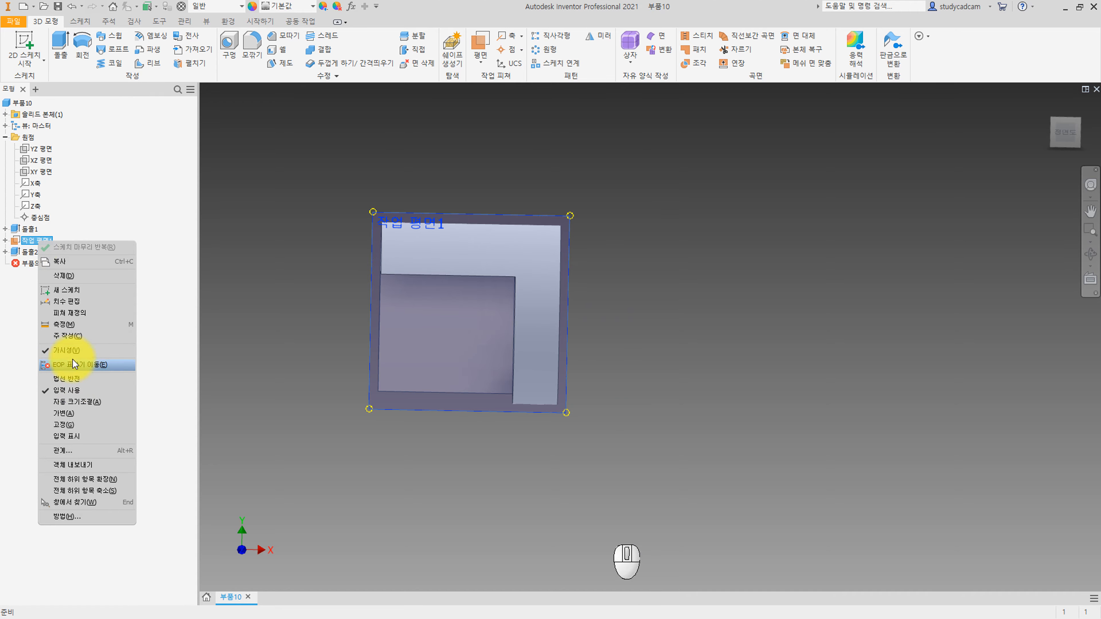
pyautogui.click(72, 351)
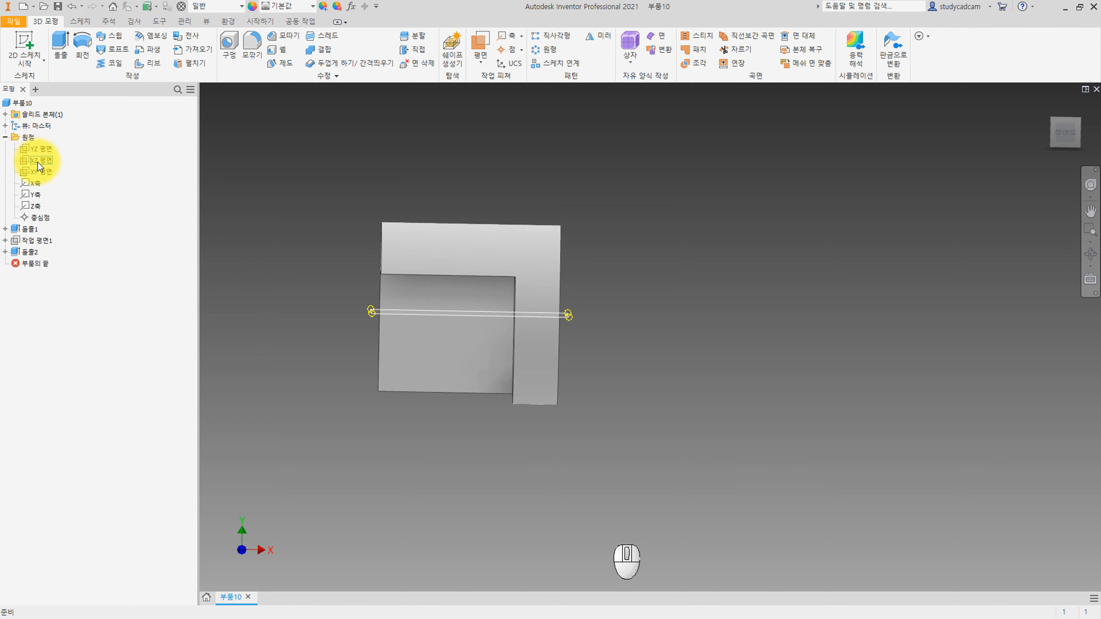
pyautogui.rightClick(42, 174)
pyautogui.click(82, 210)
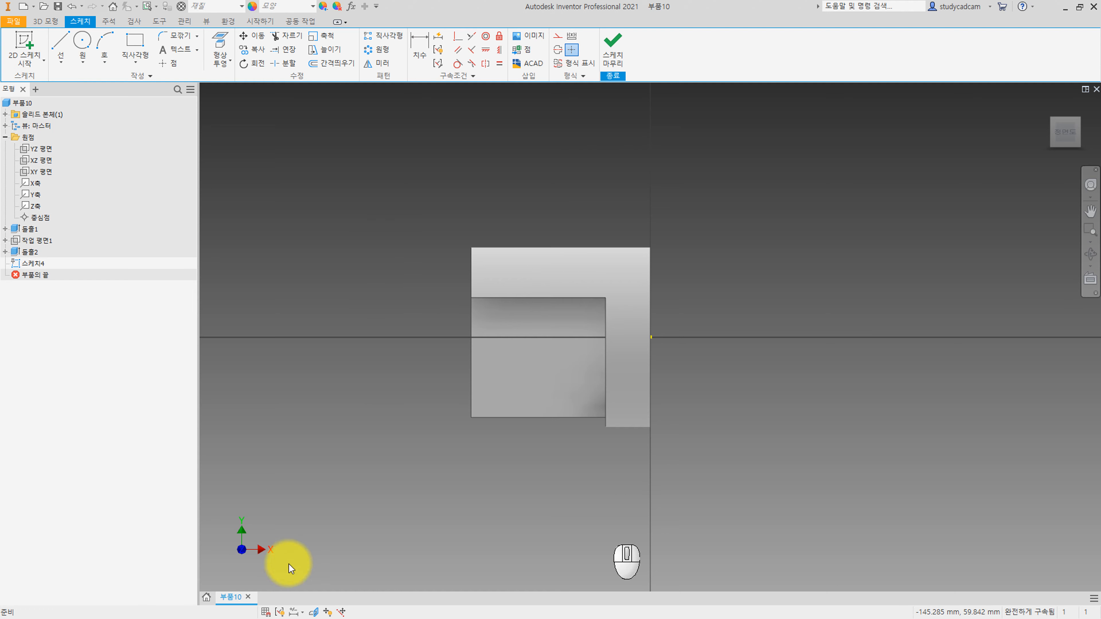
pyautogui.click(314, 612)
# - Project the cylinder's upper edge and its left end edge into the sketch
pyautogui.click(220, 40)
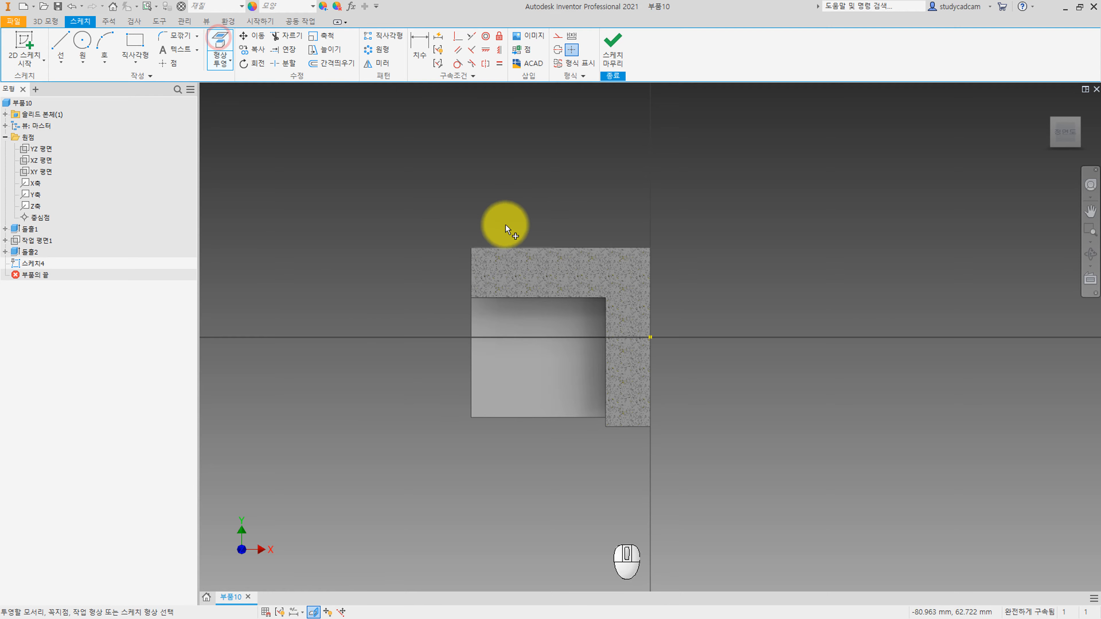
pyautogui.click(526, 248)
pyautogui.click(471, 286)
pyautogui.press('e')
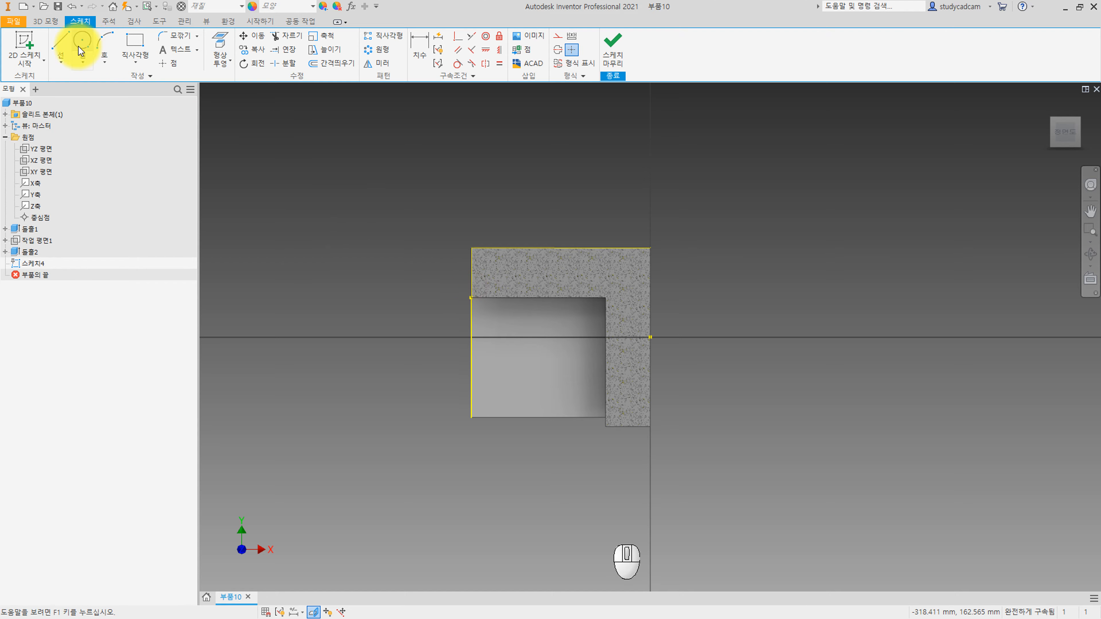
pyautogui.press('Escape')
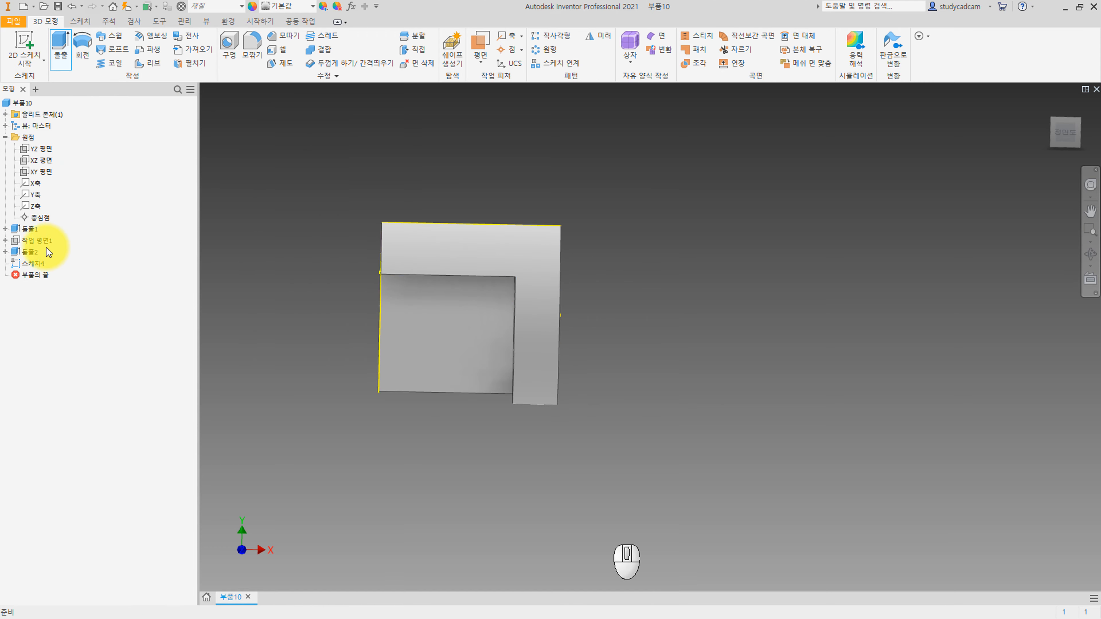
# - Reopen the XY-plane sketch for editing with the graphics sliced at the sketch plane
pyautogui.doubleClick(36, 263)
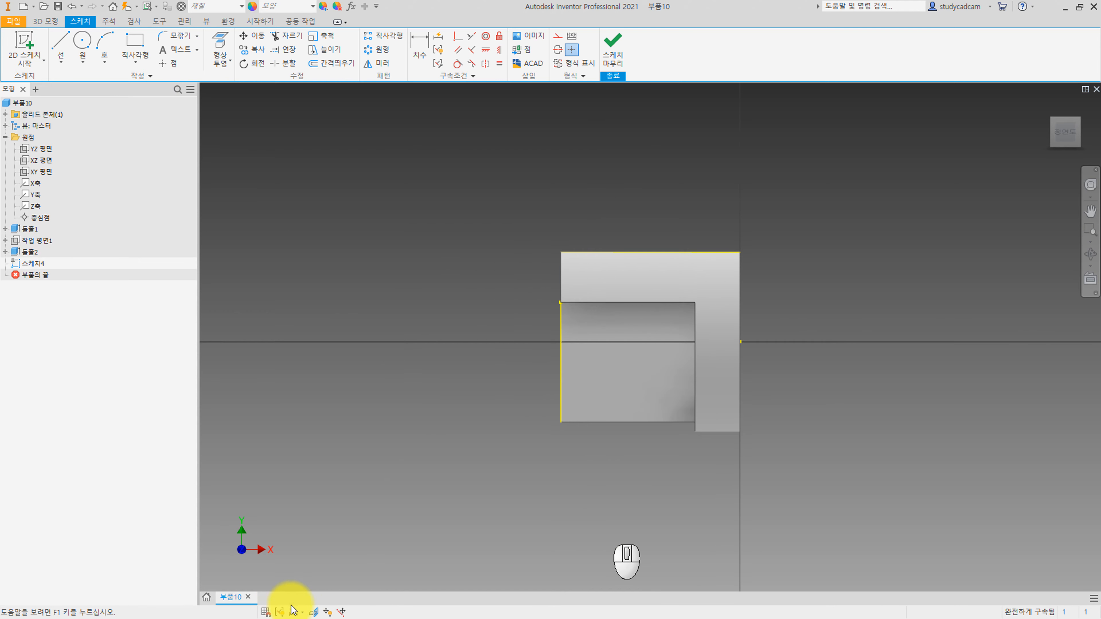
pyautogui.scroll(3, 638, 319)
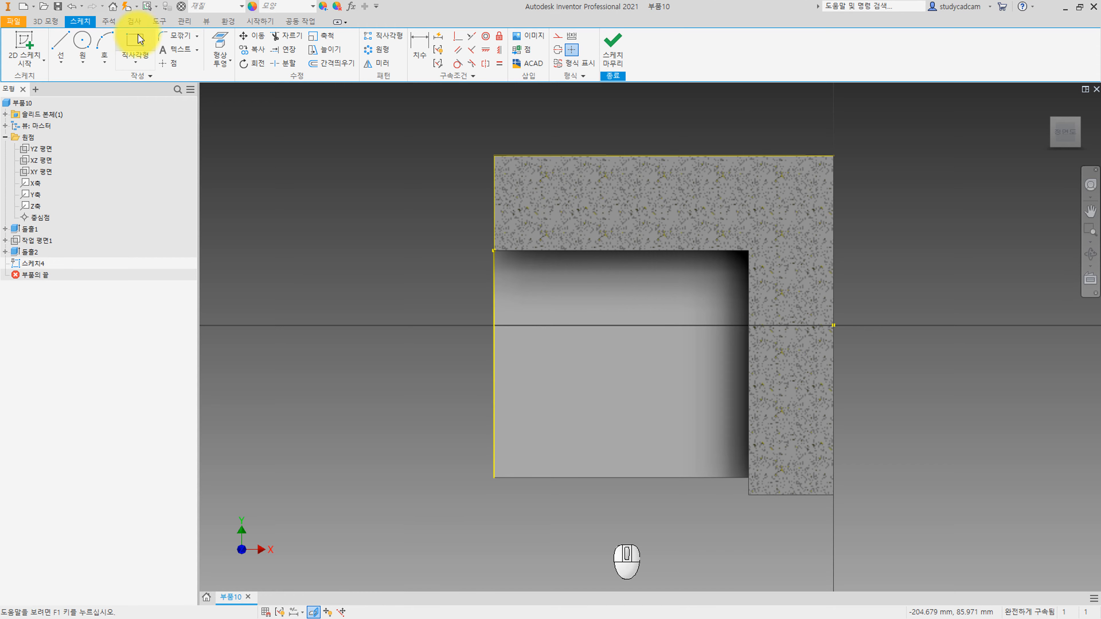
# - Draw a line about 117.6 mm long from the upper right corner of the cylinder section down to the projected left end edge
pyautogui.click(60, 43)
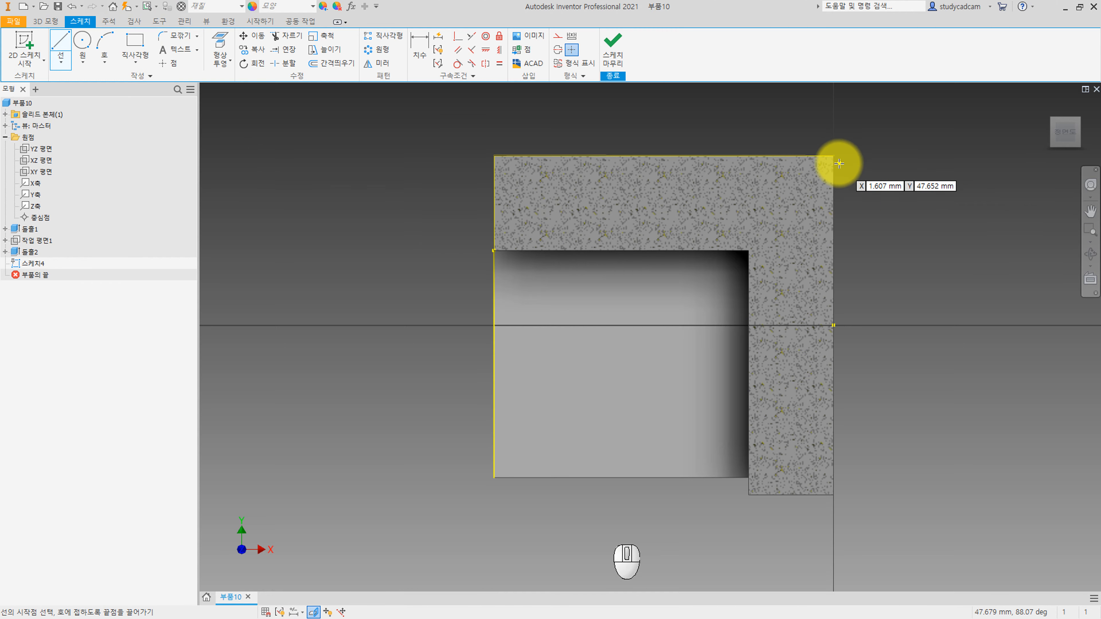
pyautogui.click(834, 156)
pyautogui.click(493, 366)
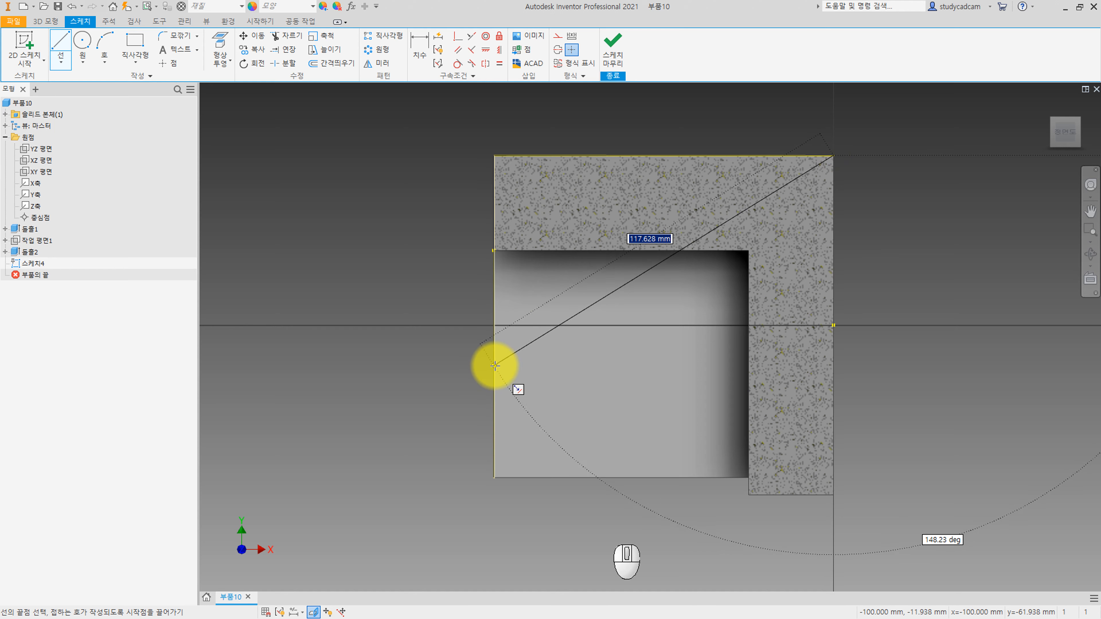
# - Dimension the angle between the sloping line and the projected upper edge as 32 degrees and finish the sketch
pyautogui.press('d')
pyautogui.click(775, 157)
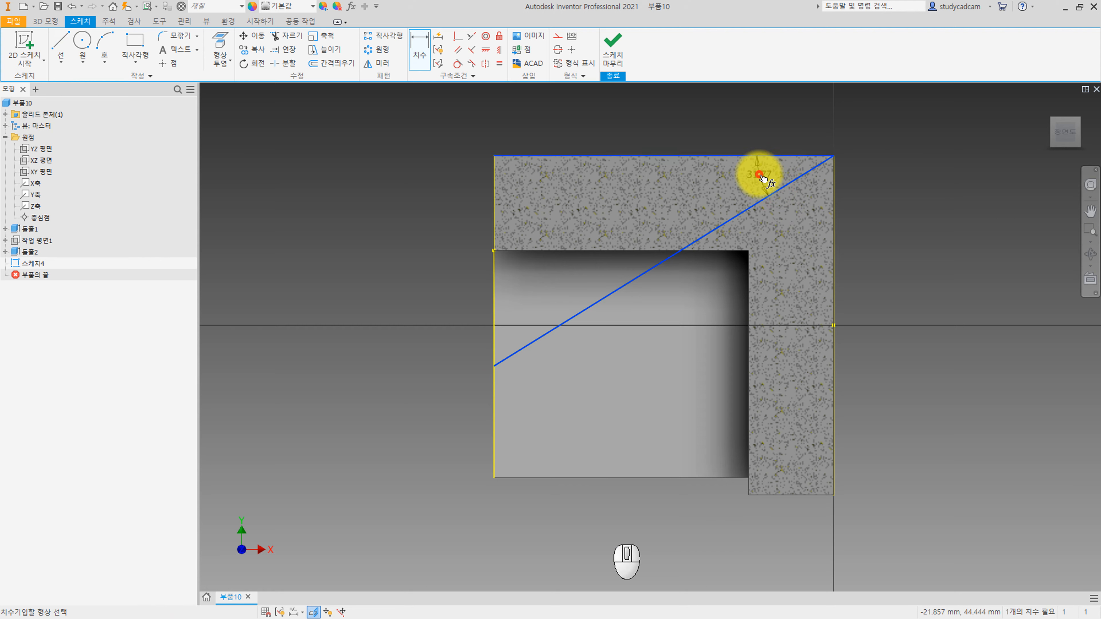
pyautogui.click(761, 174)
pyautogui.write('32')
pyautogui.press('Return')
pyautogui.click(611, 43)
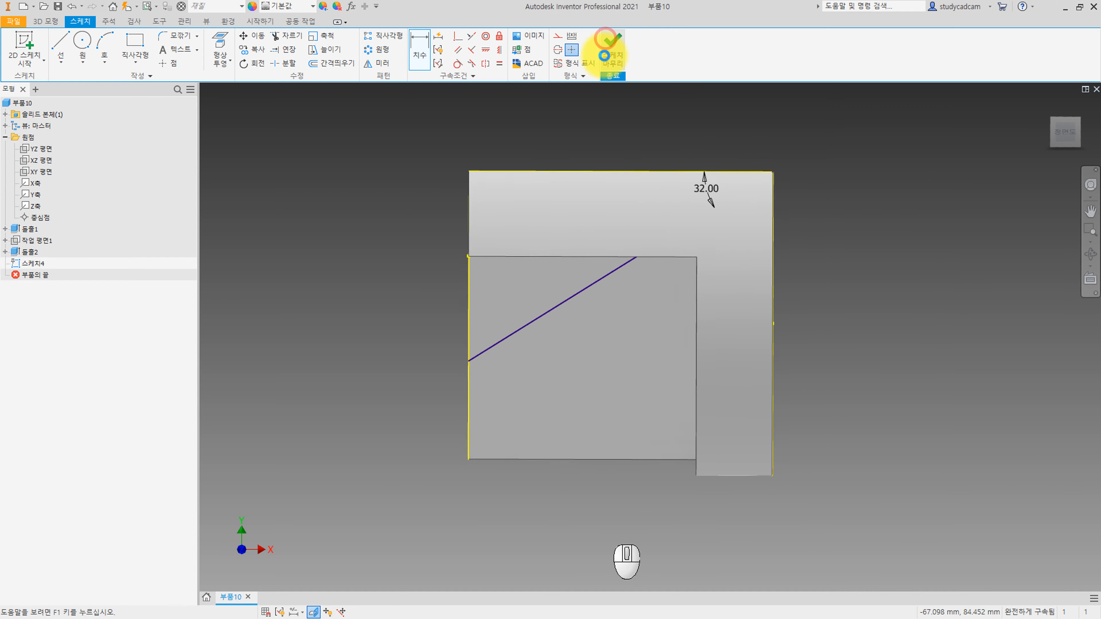
# - Extrude the triangular profile above the sloping line as a cut through all in the flipped direction
pyautogui.click(65, 48)
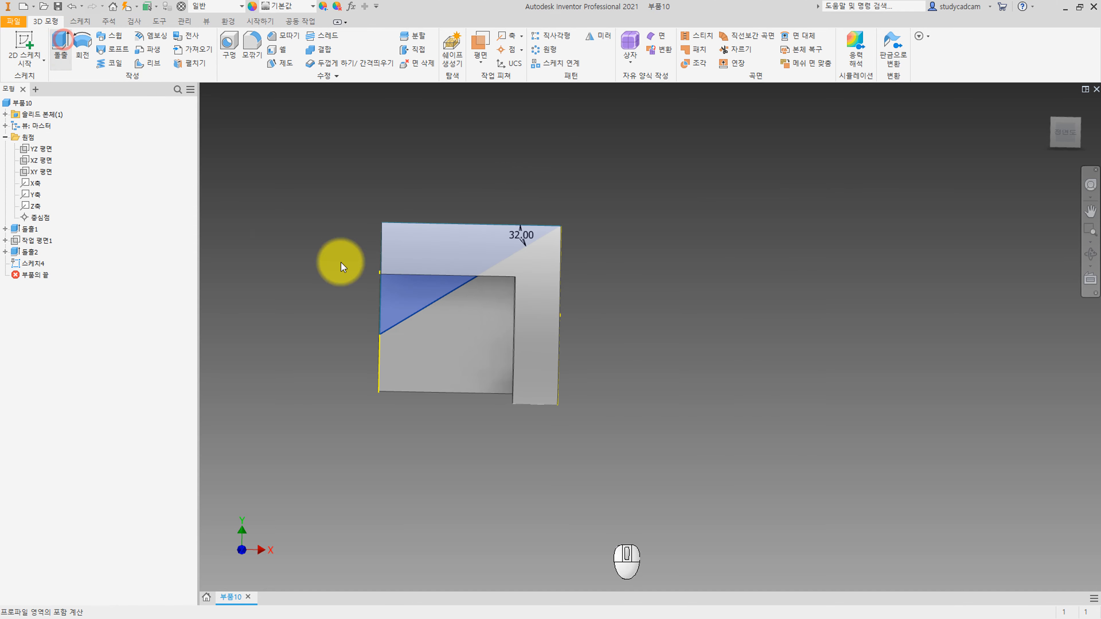
pyautogui.click(337, 208)
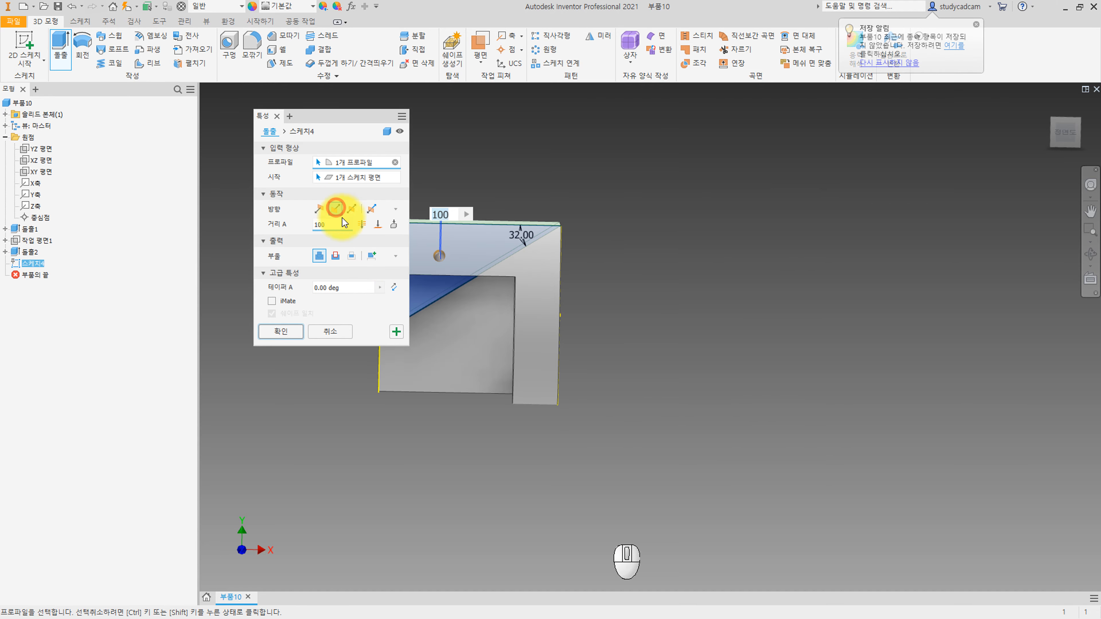
pyautogui.click(361, 224)
pyautogui.keyDown('shift'); pyautogui.moveTo(616, 189); pyautogui.dragTo(608, 241, button='middle'); pyautogui.keyUp('shift')
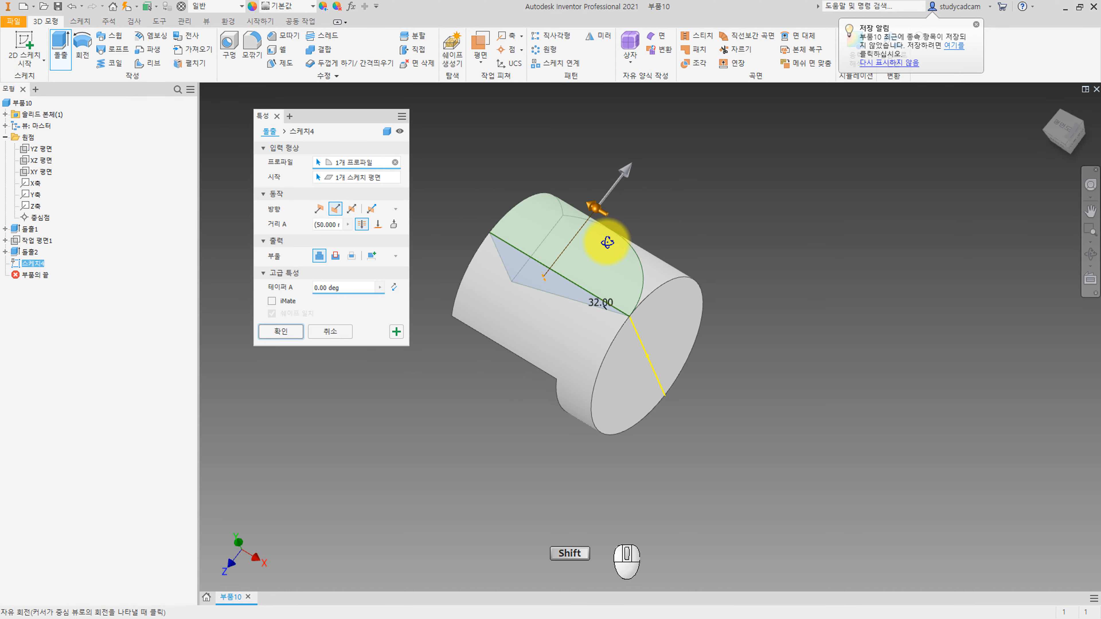
pyautogui.click(335, 256)
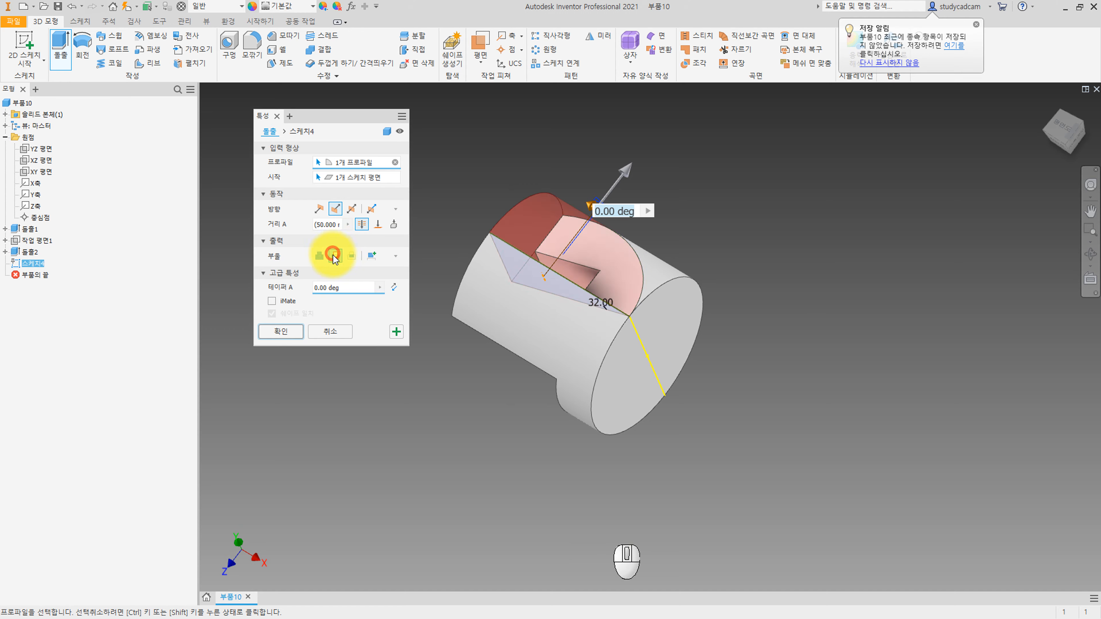
pyautogui.click(281, 331)
pyautogui.keyDown('shift'); pyautogui.moveTo(408, 290); pyautogui.dragTo(435, 267, button='middle'); pyautogui.keyUp('shift')
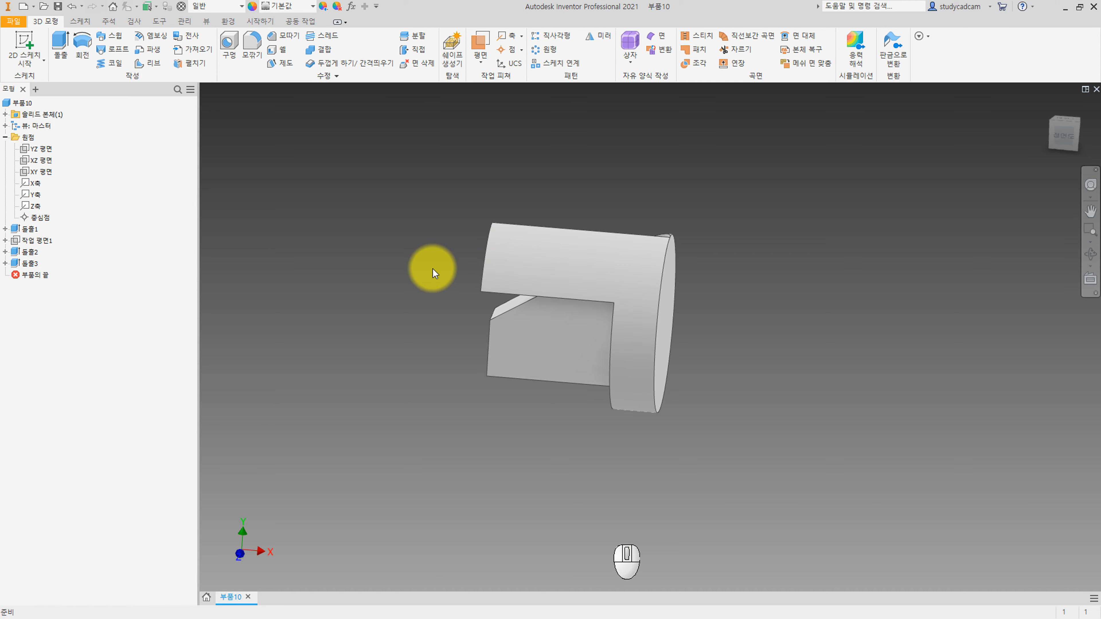
# - Sketch a 67 mm diameter circle centred on the origin on the end face of the cut cylinder and finish the sketch
pyautogui.keyDown('shift'); pyautogui.moveTo(435, 301); pyautogui.dragTo(520, 295, button='middle'); pyautogui.keyUp('shift')
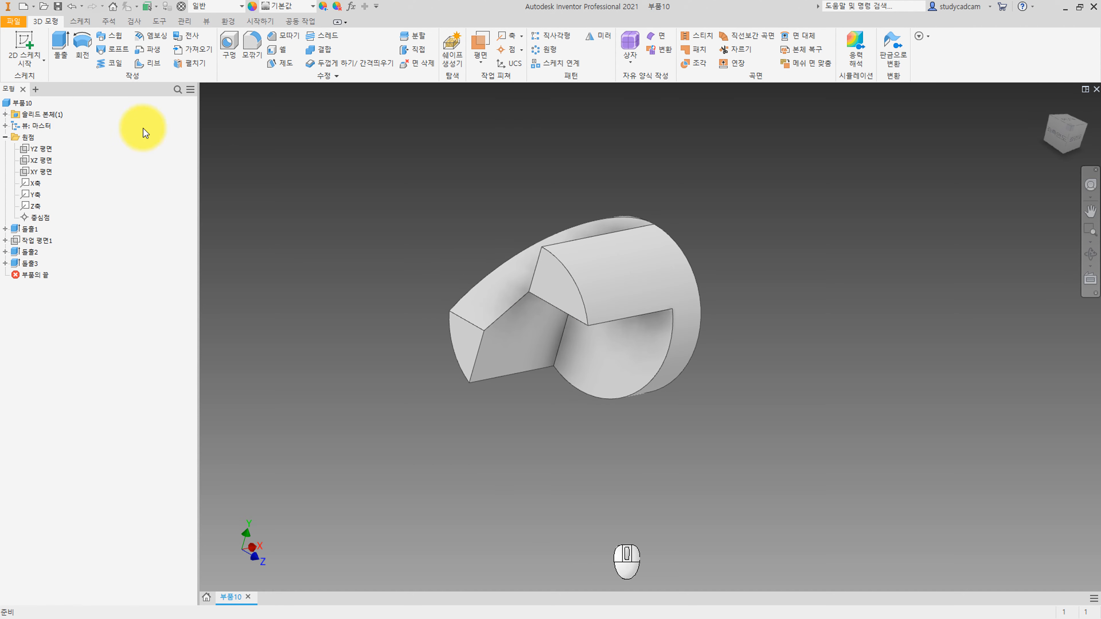
pyautogui.click(42, 51)
pyautogui.click(471, 345)
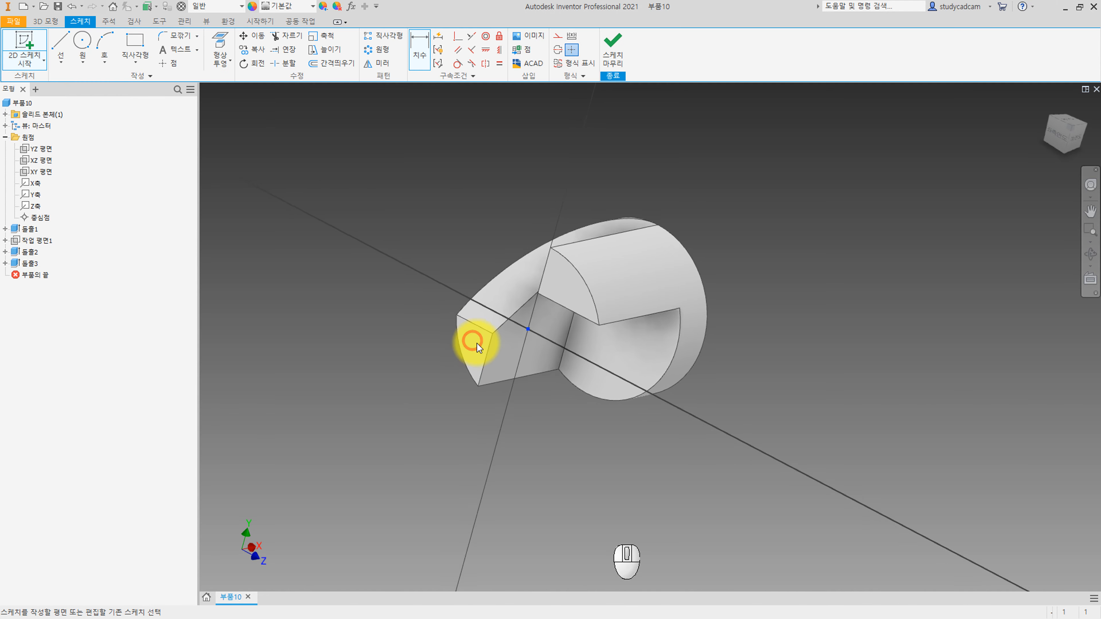
pyautogui.click(82, 43)
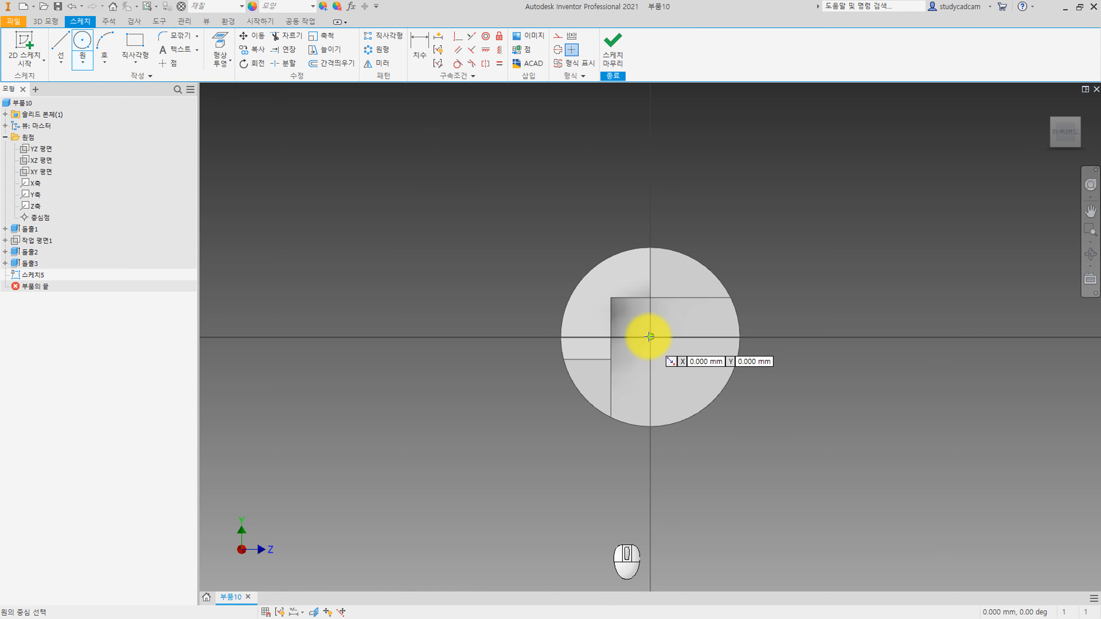
pyautogui.click(649, 337)
pyautogui.write('67')
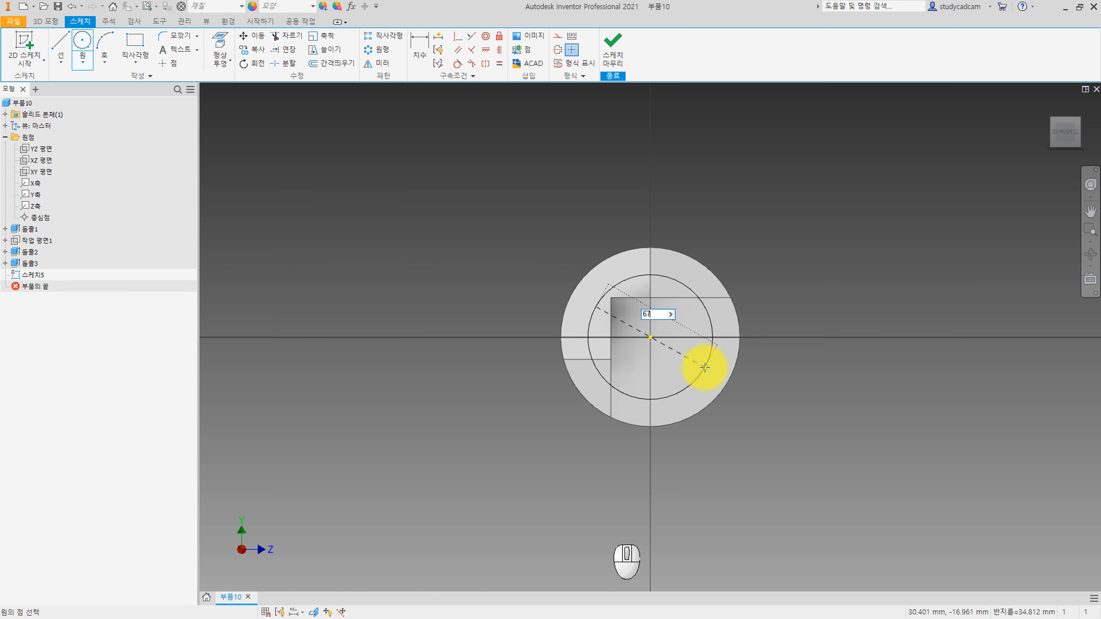
pyautogui.press('Return')
pyautogui.click(622, 69)
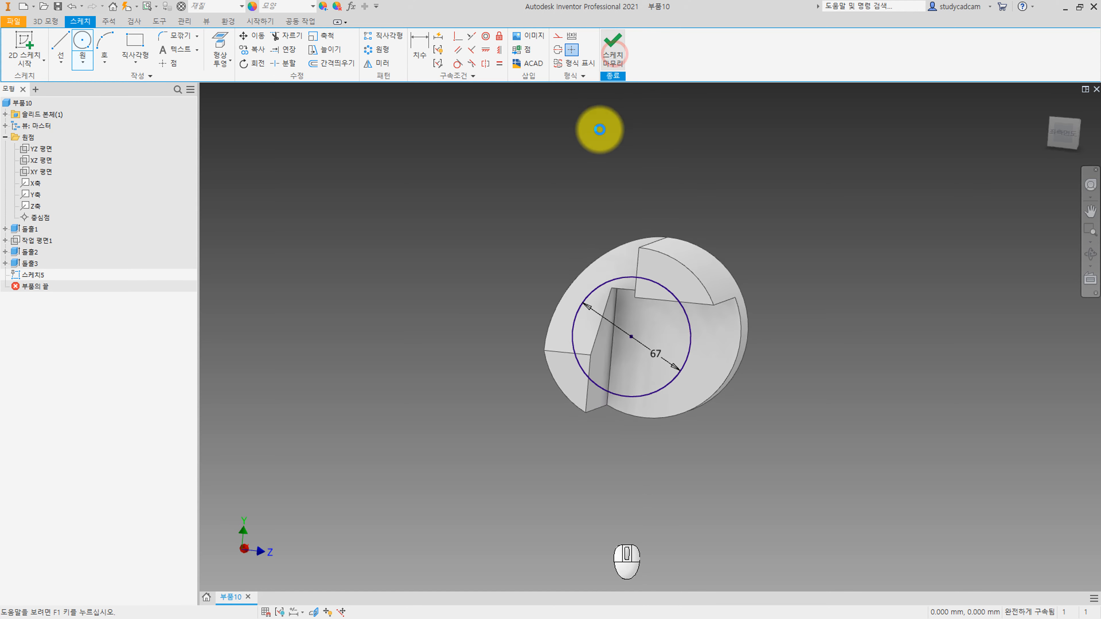
# - Extrude the circle 70 mm outward from the end face, joined to the body
pyautogui.click(65, 48)
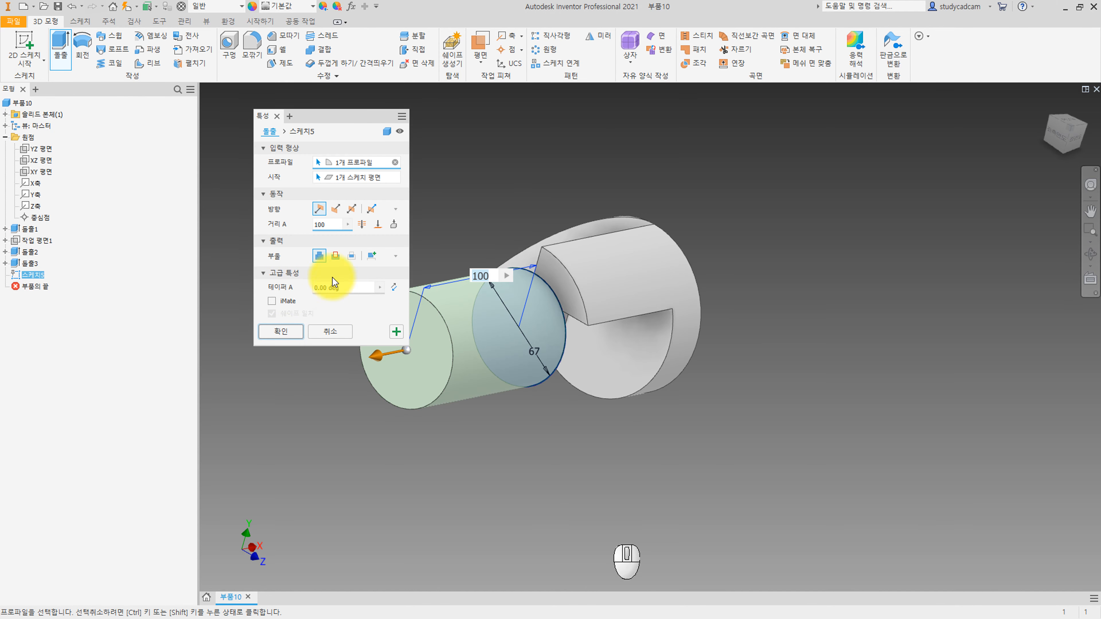
pyautogui.click(330, 226)
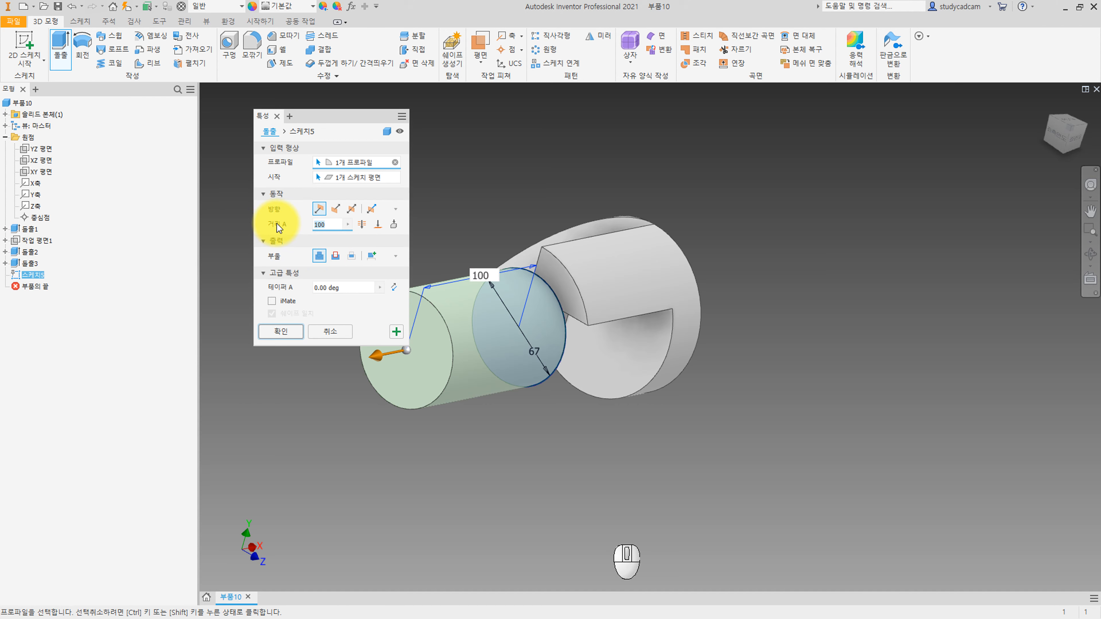
pyautogui.press('Return')
# - Start a sketch on the inner face of the cylinder's end disc, project that face's outline, and finish the sketch
pyautogui.keyDown('shift'); pyautogui.moveTo(400, 196); pyautogui.dragTo(447, 253, button='middle'); pyautogui.keyUp('shift')
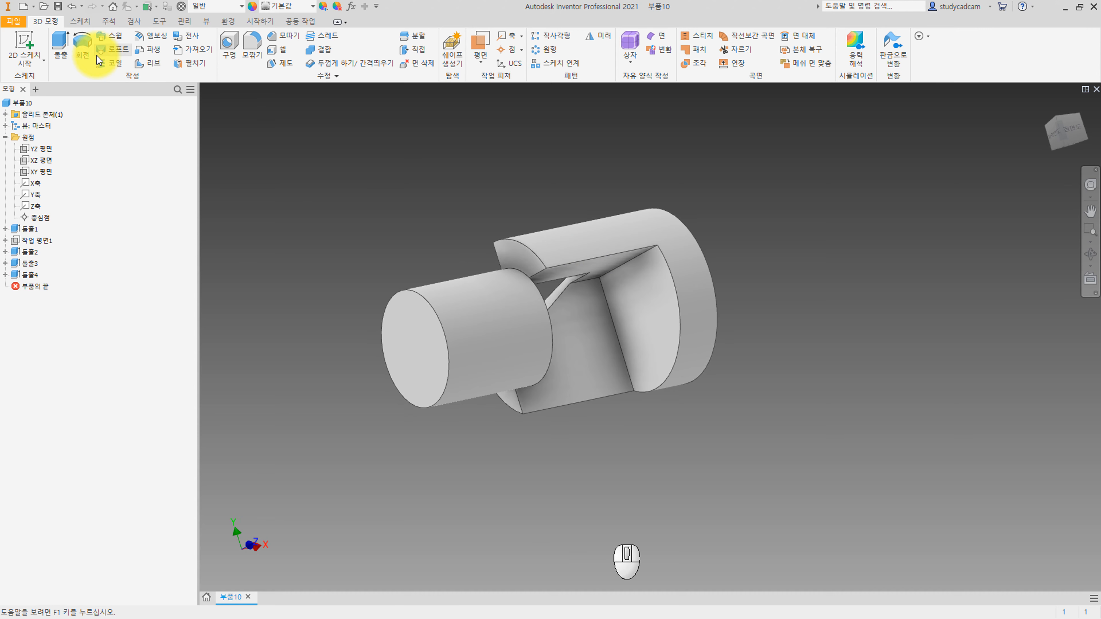
pyautogui.click(29, 38)
pyautogui.click(651, 300)
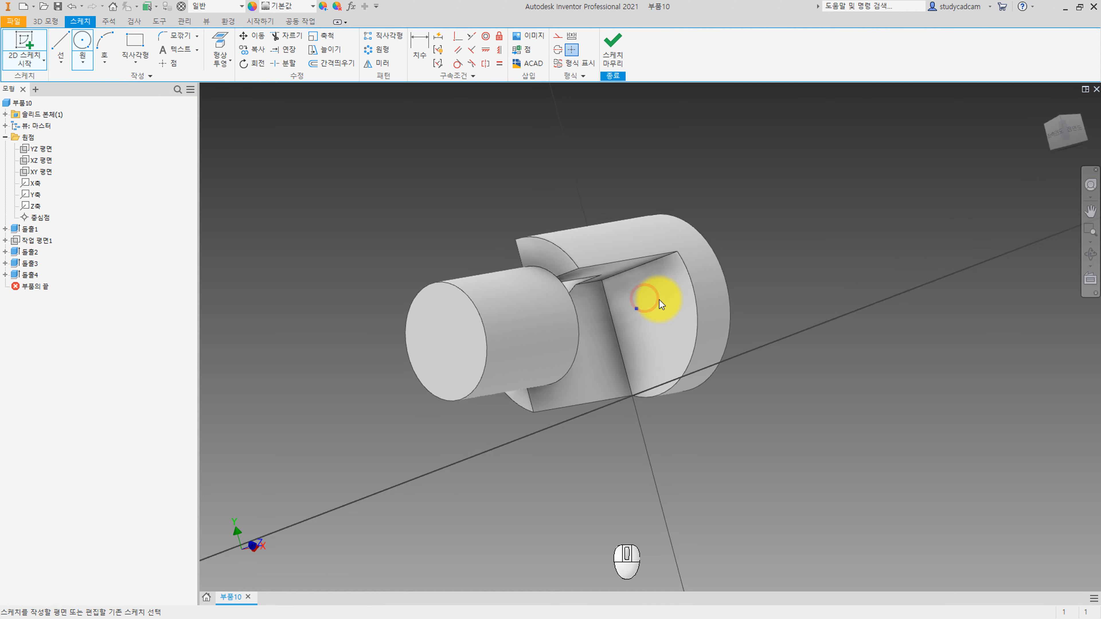
pyautogui.click(221, 44)
pyautogui.keyDown('shift'); pyautogui.moveTo(816, 315); pyautogui.dragTo(680, 369, button='middle'); pyautogui.keyUp('shift')
pyautogui.click(682, 367)
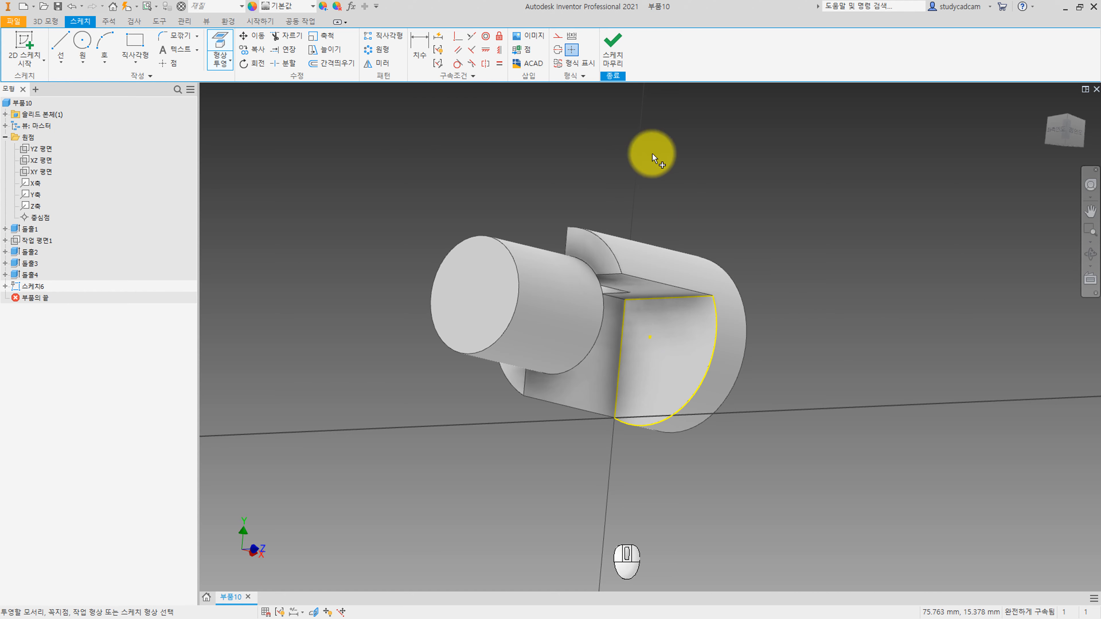
pyautogui.click(612, 43)
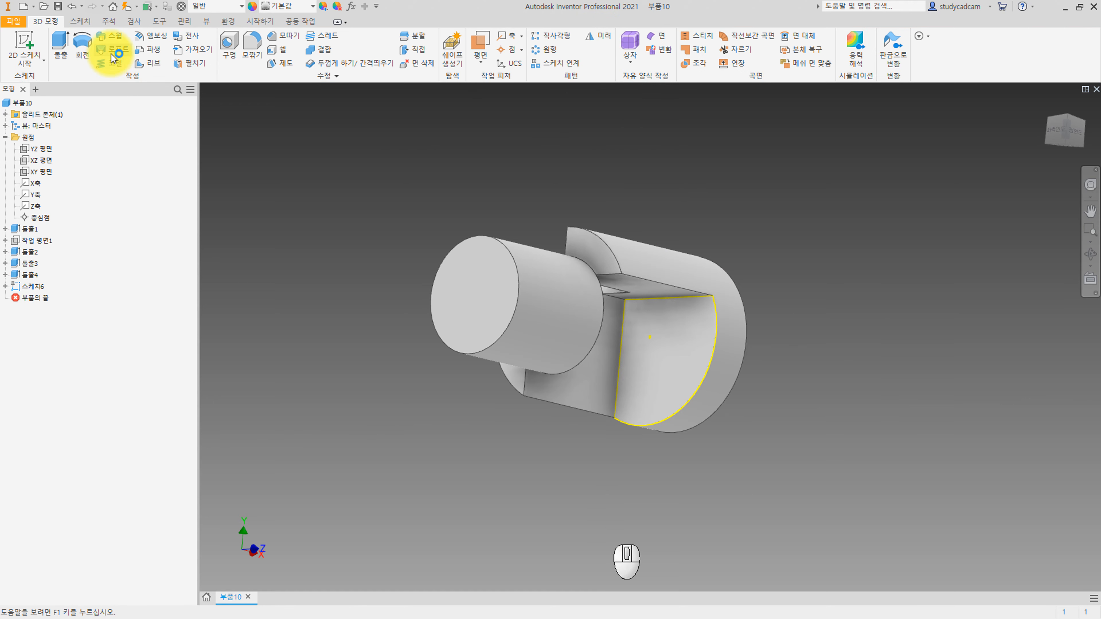
# - Extrude the projected face outline 90 mm in the default direction as a cut into the smaller cylinder
pyautogui.click(60, 43)
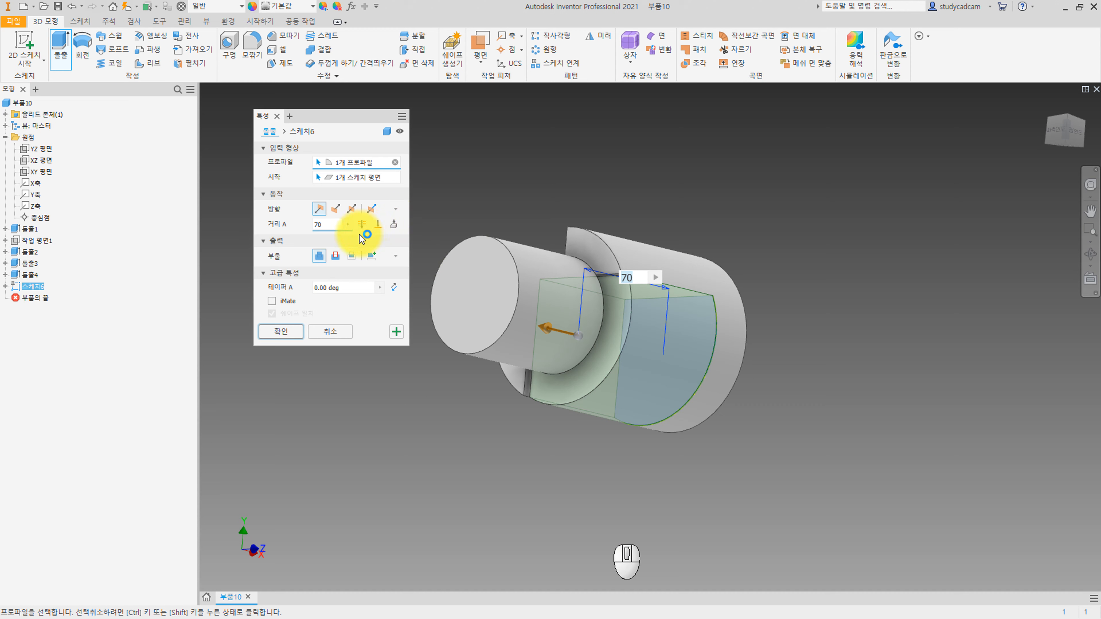
pyautogui.click(339, 213)
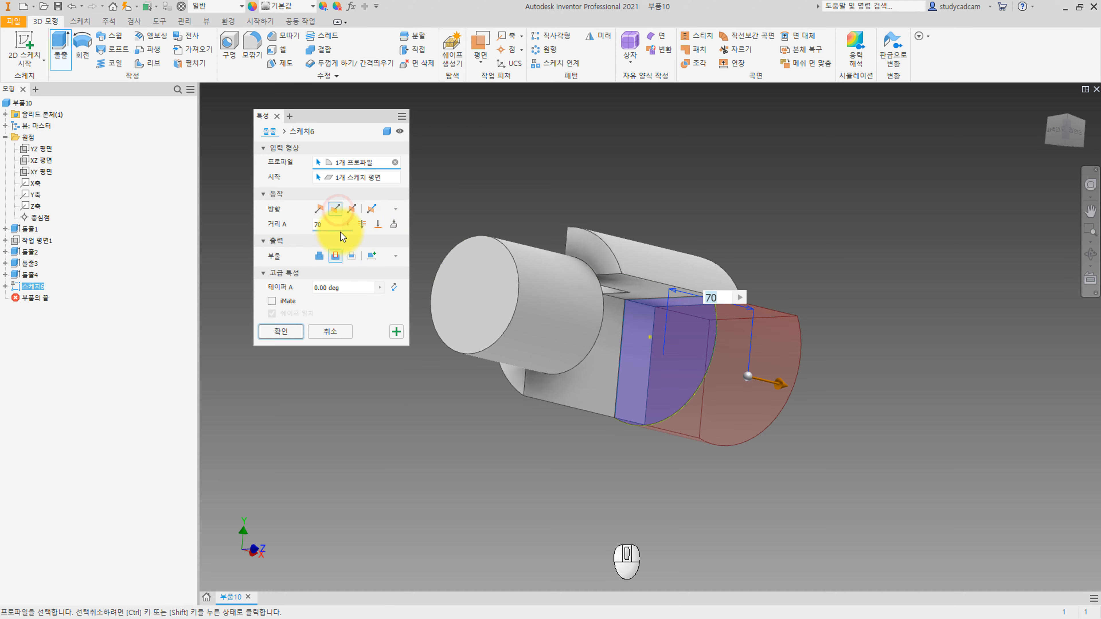
pyautogui.click(321, 209)
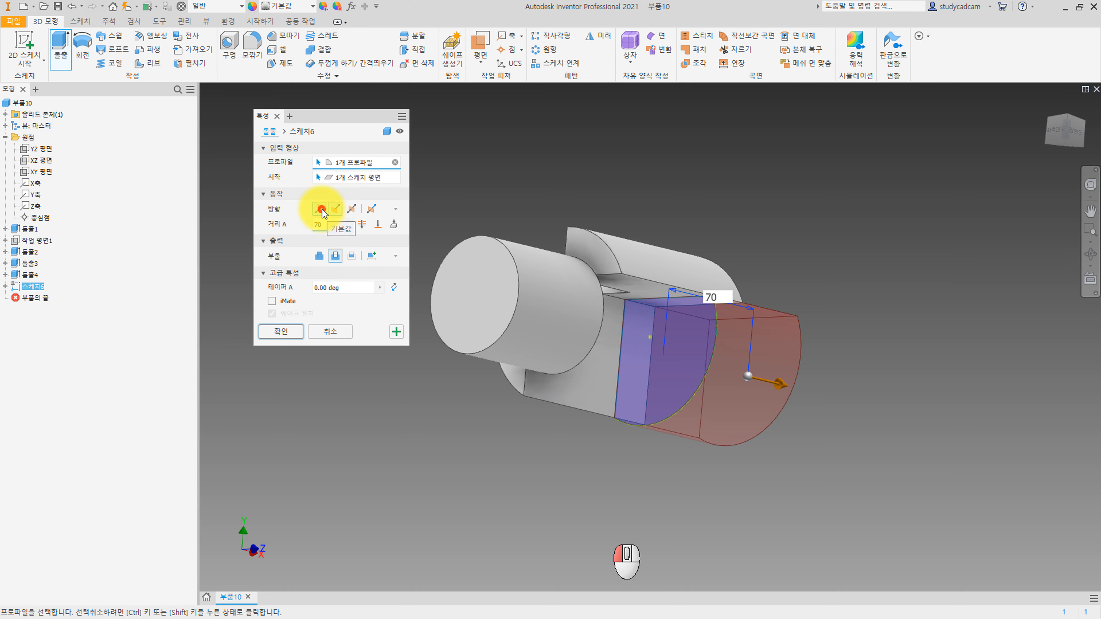
pyautogui.doubleClick(328, 224)
pyautogui.write('90')
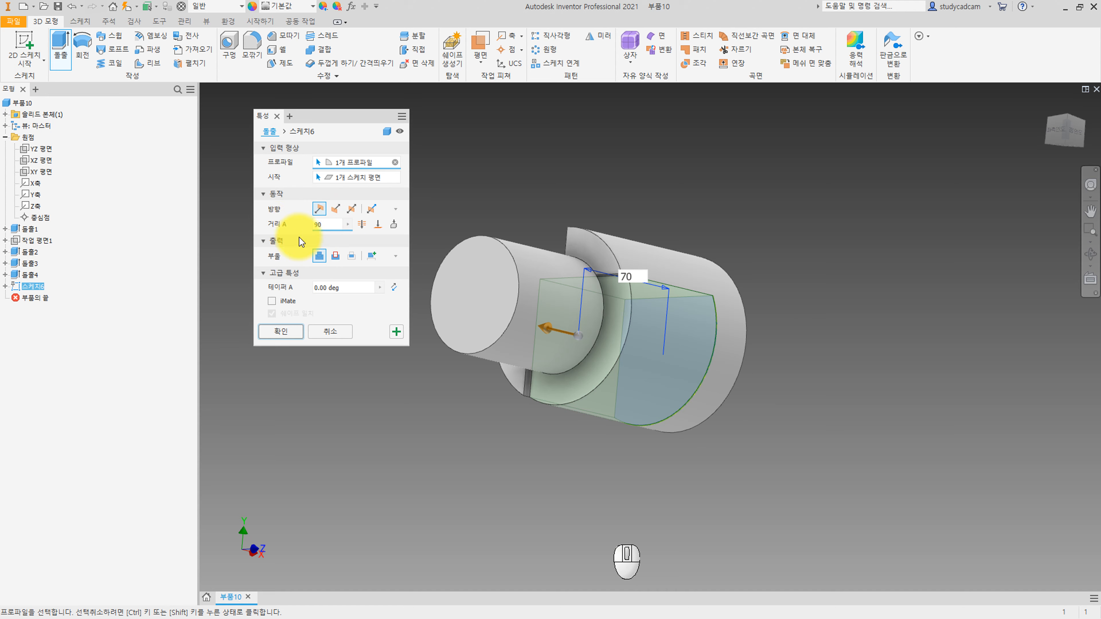
pyautogui.click(335, 255)
pyautogui.keyDown('shift'); pyautogui.moveTo(618, 259); pyautogui.dragTo(524, 254, button='middle'); pyautogui.keyUp('shift')
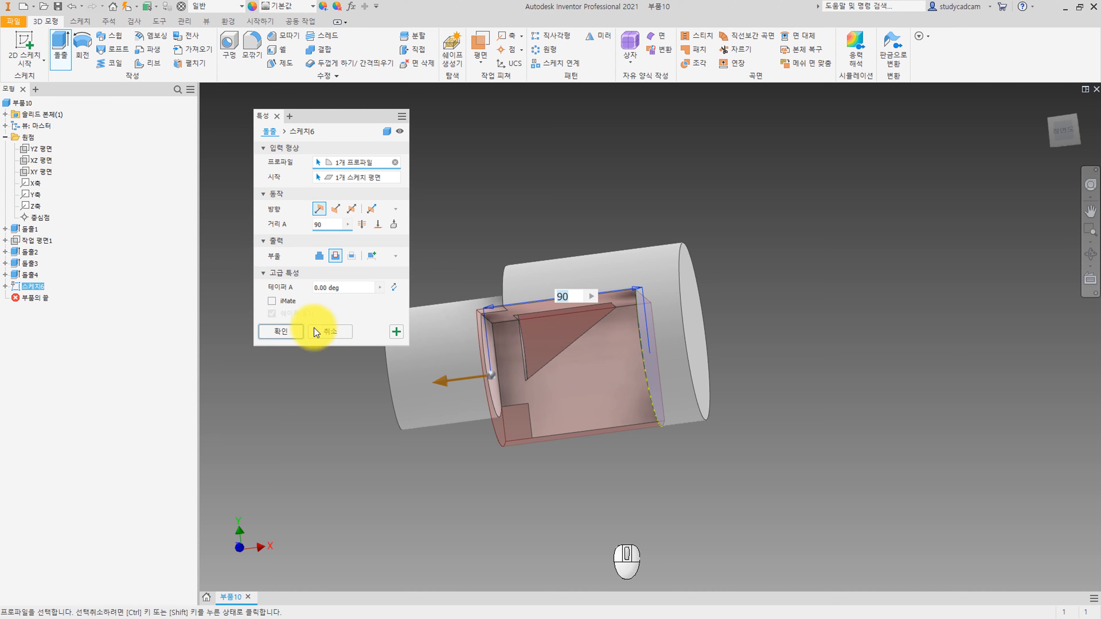
pyautogui.click(280, 331)
# - Examine the part in front, right and top views with the shaded with hidden edges visual style
pyautogui.click(1060, 128)
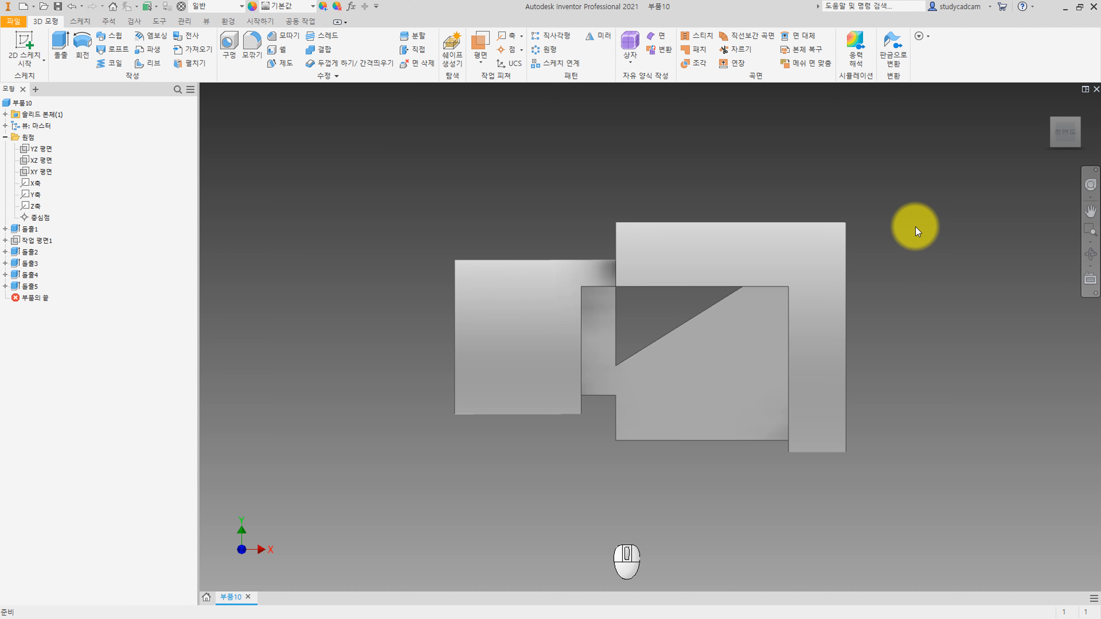
pyautogui.click(1087, 136)
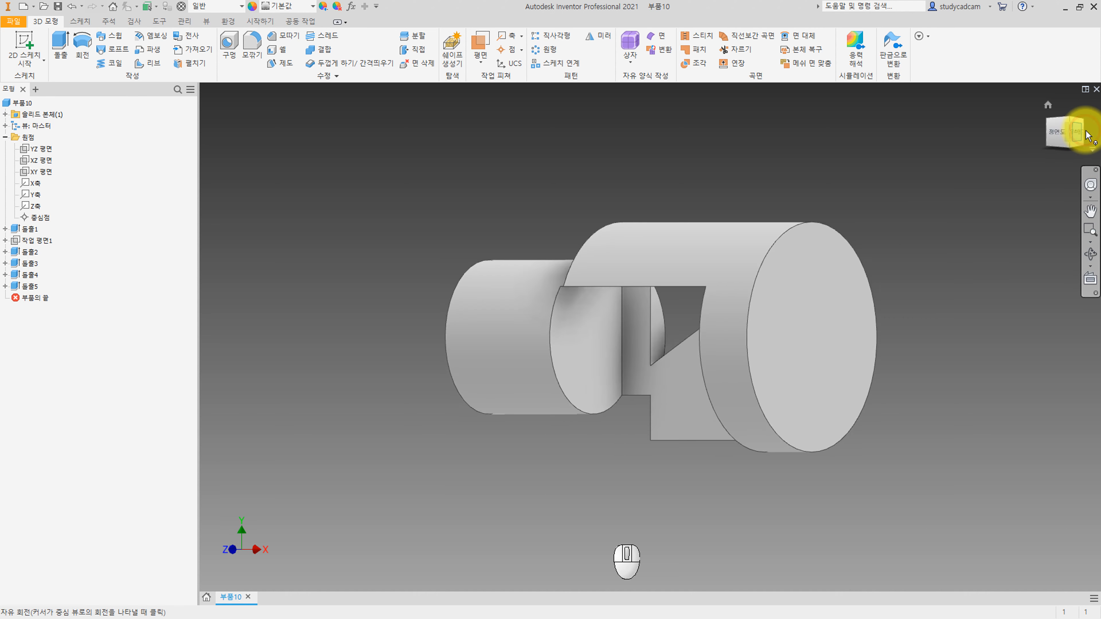
pyautogui.click(209, 22)
pyautogui.click(201, 56)
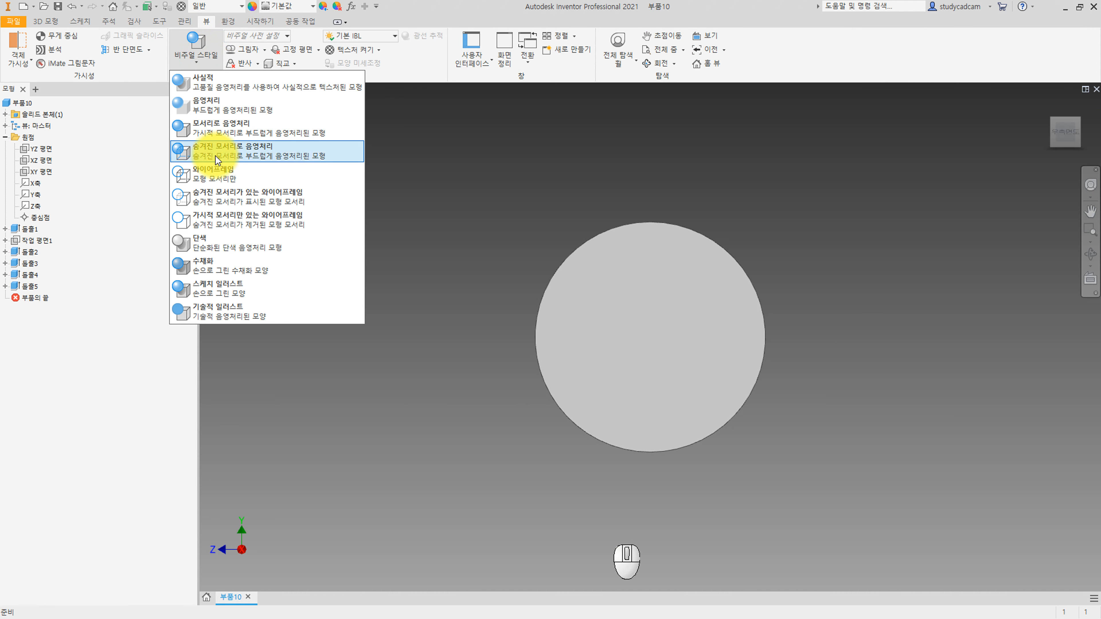
pyautogui.click(222, 157)
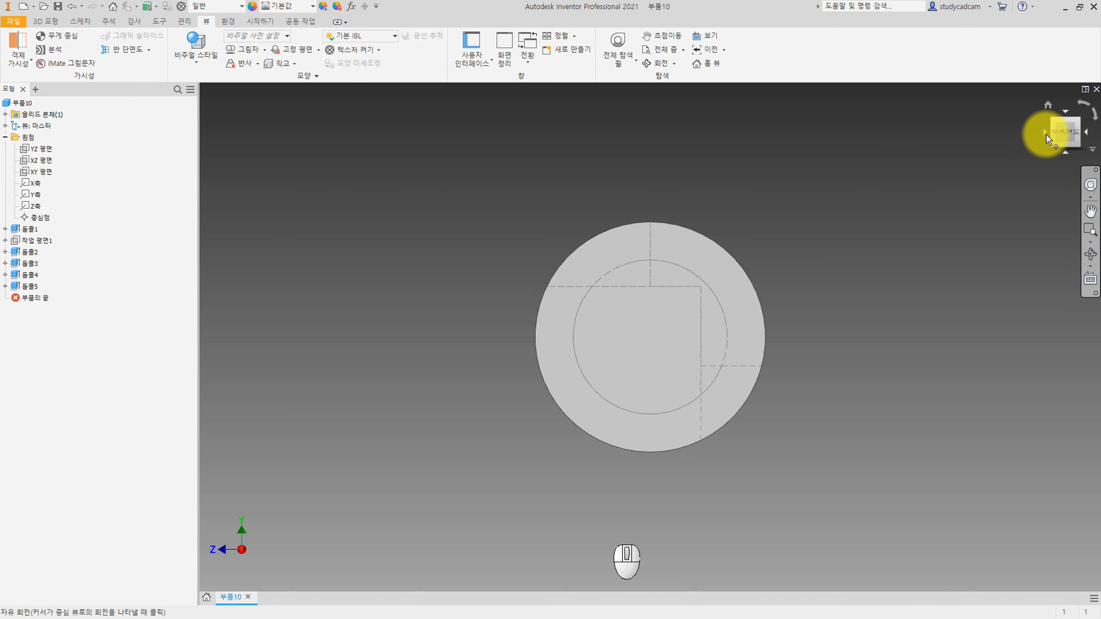
pyautogui.click(1045, 132)
pyautogui.click(1062, 111)
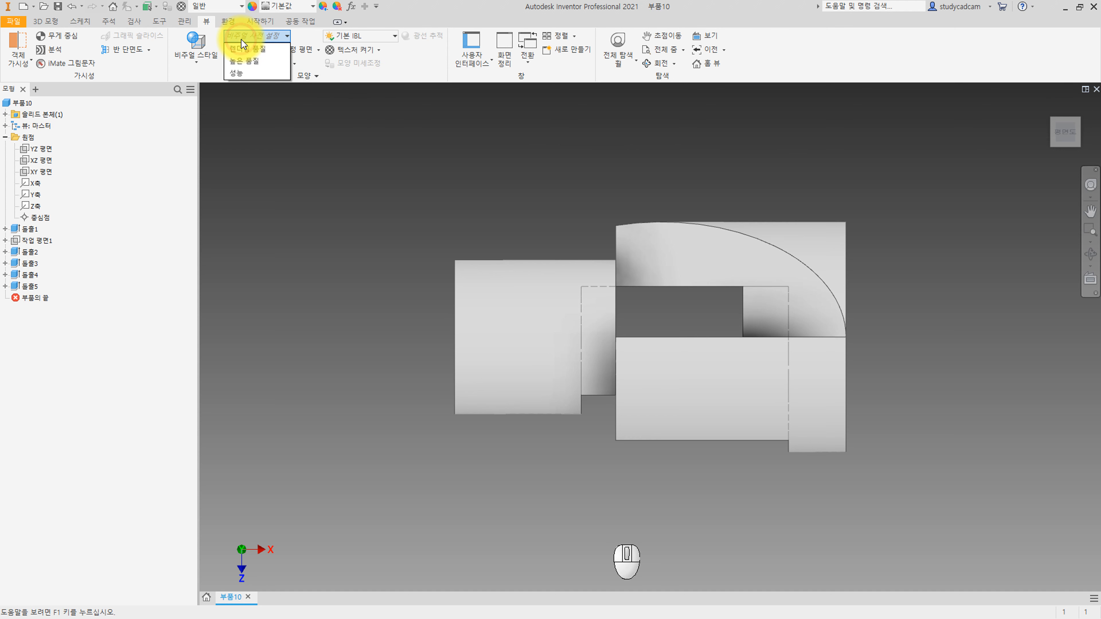
# - Set the visual style to shaded with edges and view the finished part from several isometric angles
pyautogui.click(201, 58)
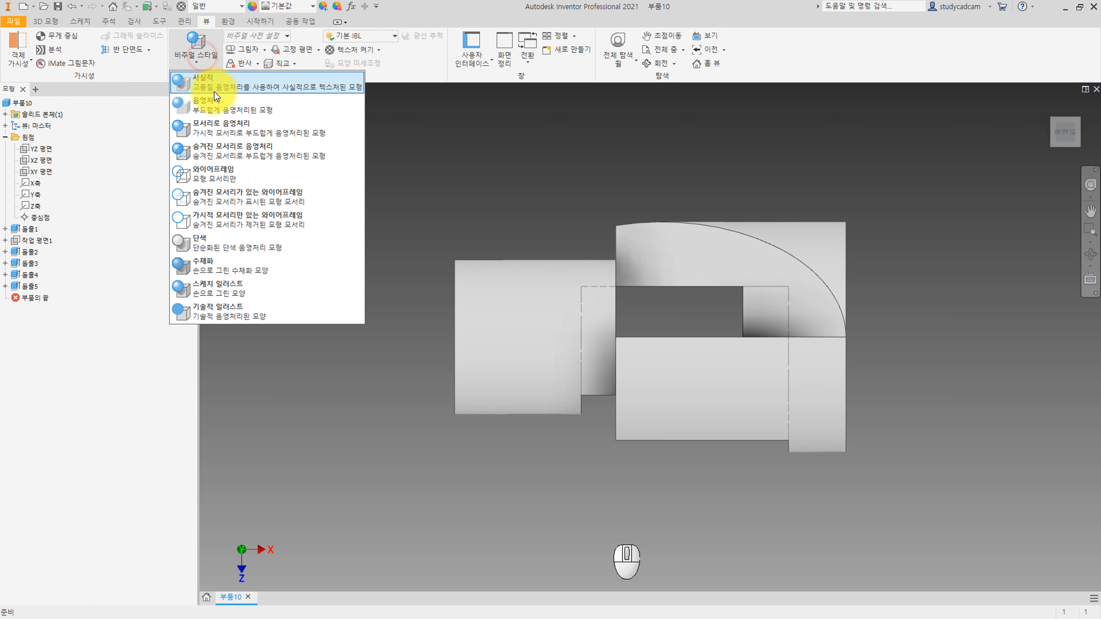
pyautogui.click(226, 130)
pyautogui.click(1052, 149)
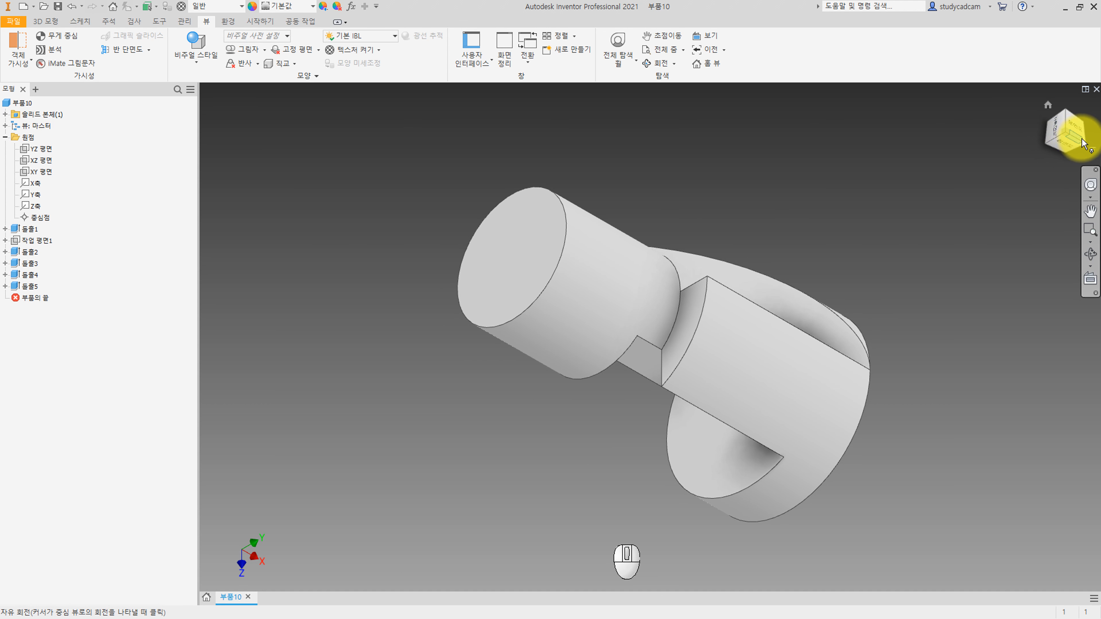
pyautogui.click(1079, 141)
pyautogui.keyDown('shift'); pyautogui.moveTo(676, 256); pyautogui.dragTo(764, 173, button='middle'); pyautogui.keyUp('shift')
pyautogui.click(1072, 130)
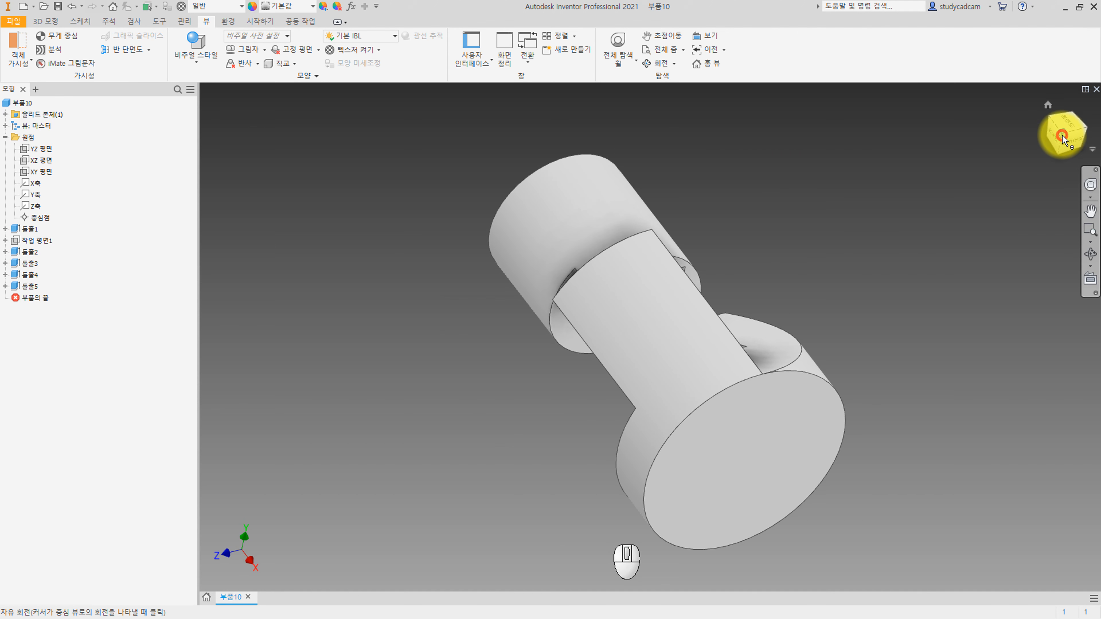